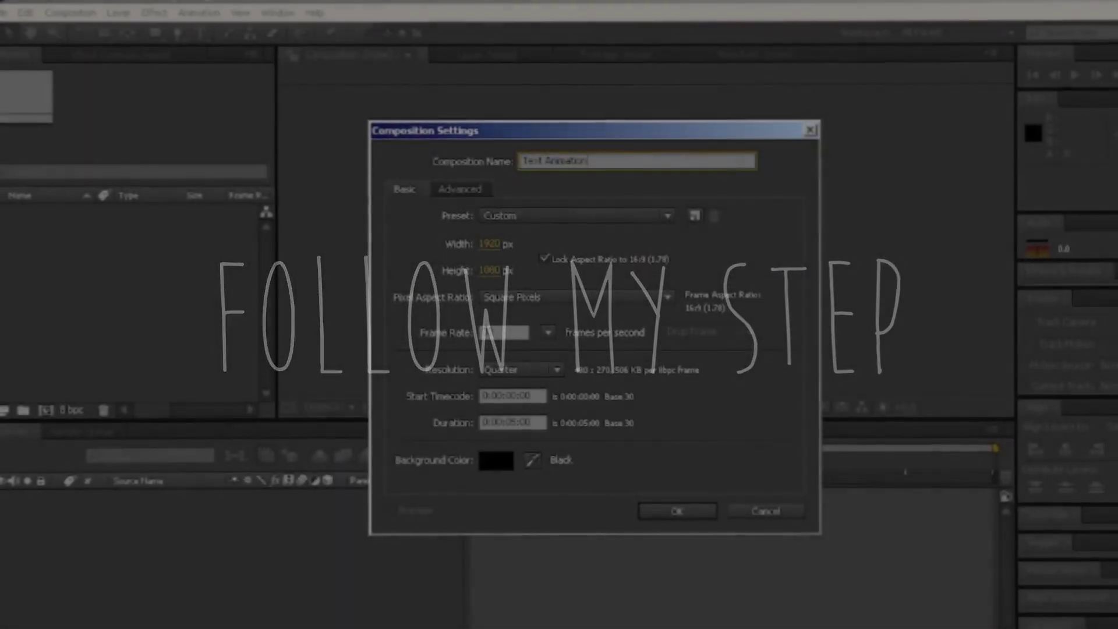
Create the 1920×1080, 30 fps Text Animation composition and shorten its work area to about 2:15.
{"action": "left_click", "coordinate": [670, 513]}
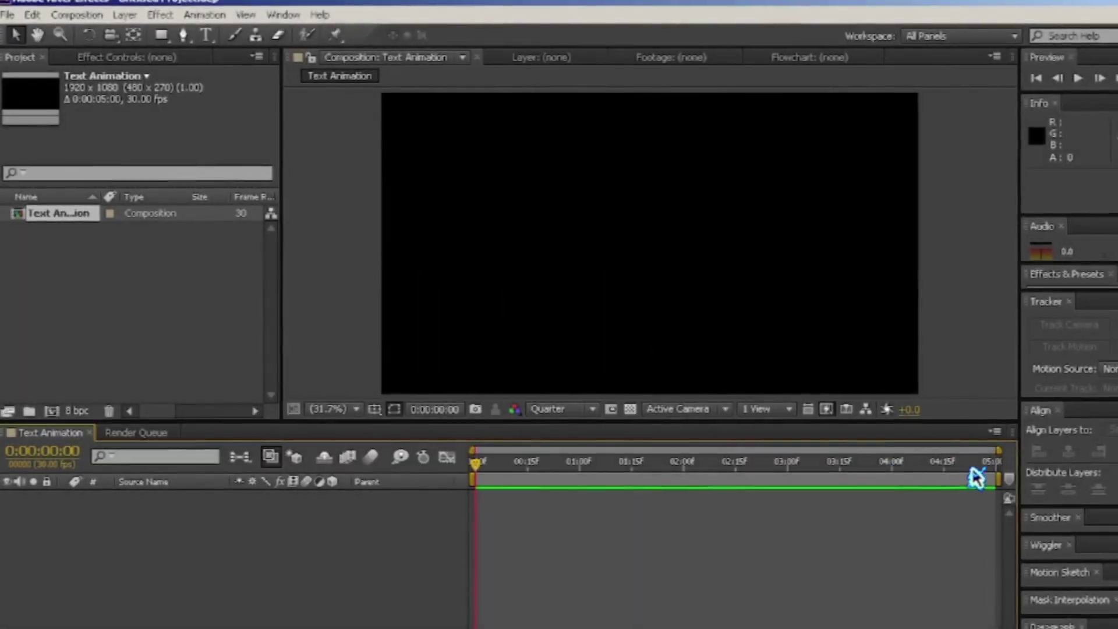
{"action": "left_click_drag", "start_coordinate": [998, 479], "coordinate": [733, 479]}
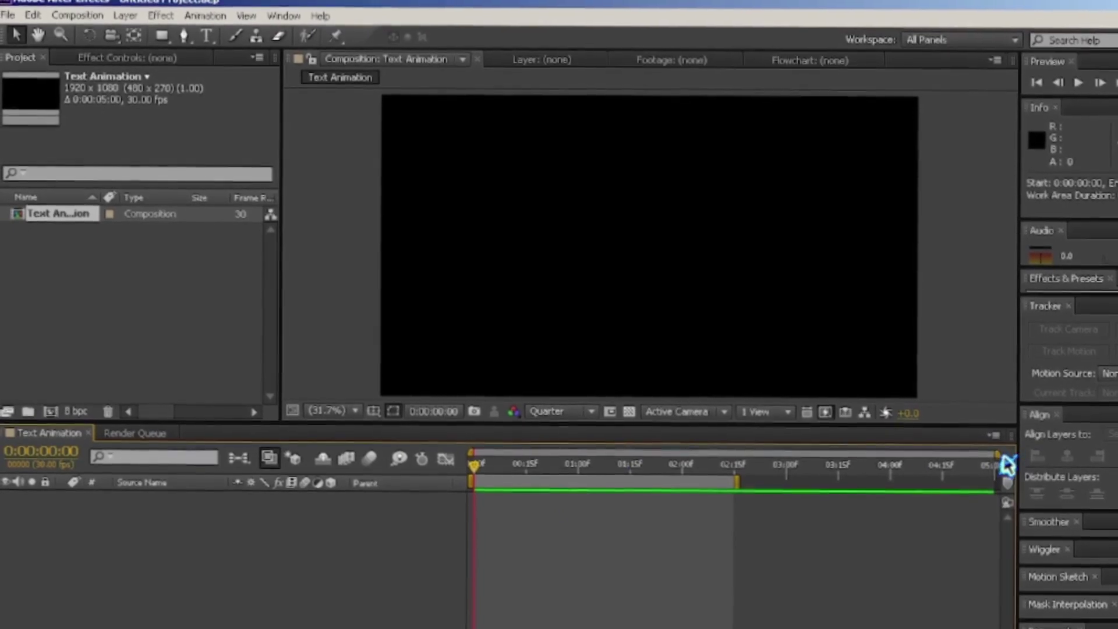
{"action": "left_click_drag", "start_coordinate": [997, 457], "coordinate": [776, 456]}
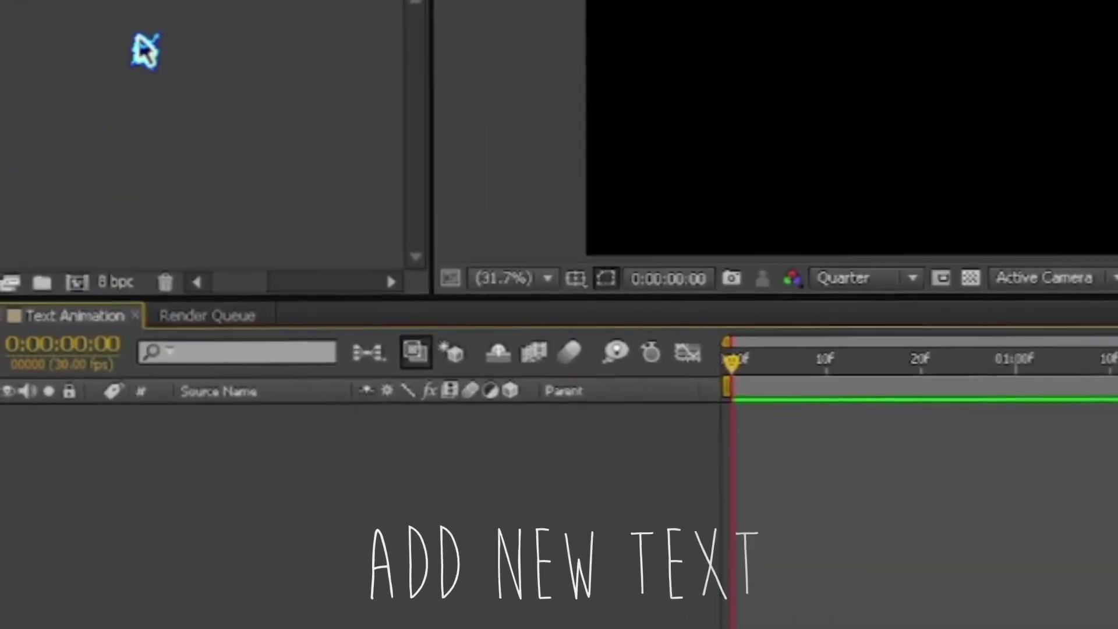
Add a new text layer that reads TEXT.
{"action": "right_click", "coordinate": [201, 527]}
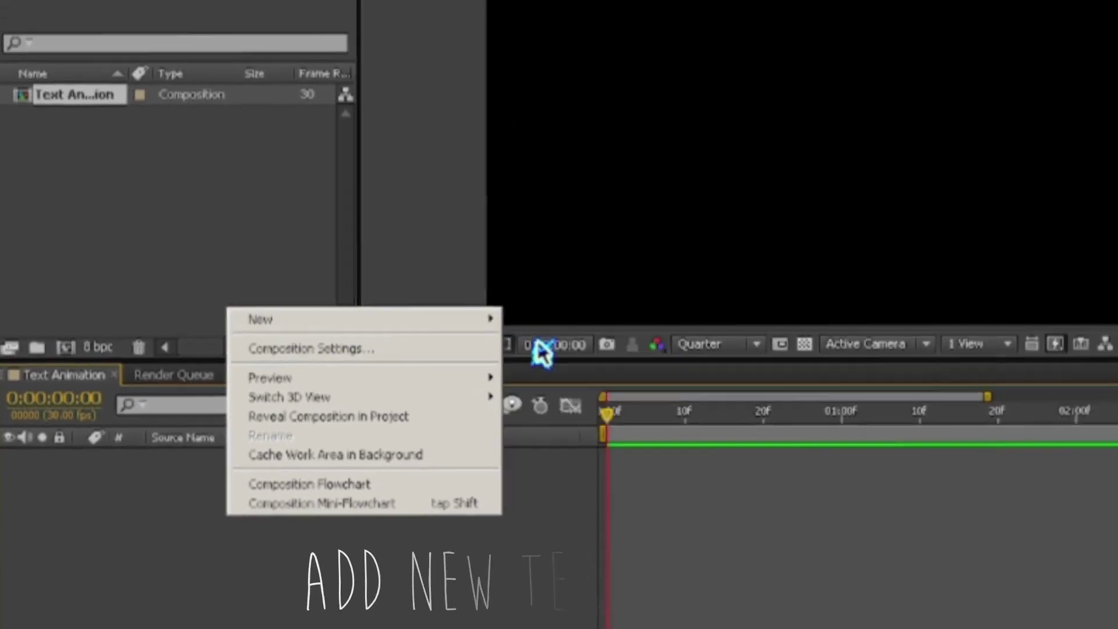
{"action": "mouse_move", "coordinate": [370, 379]}
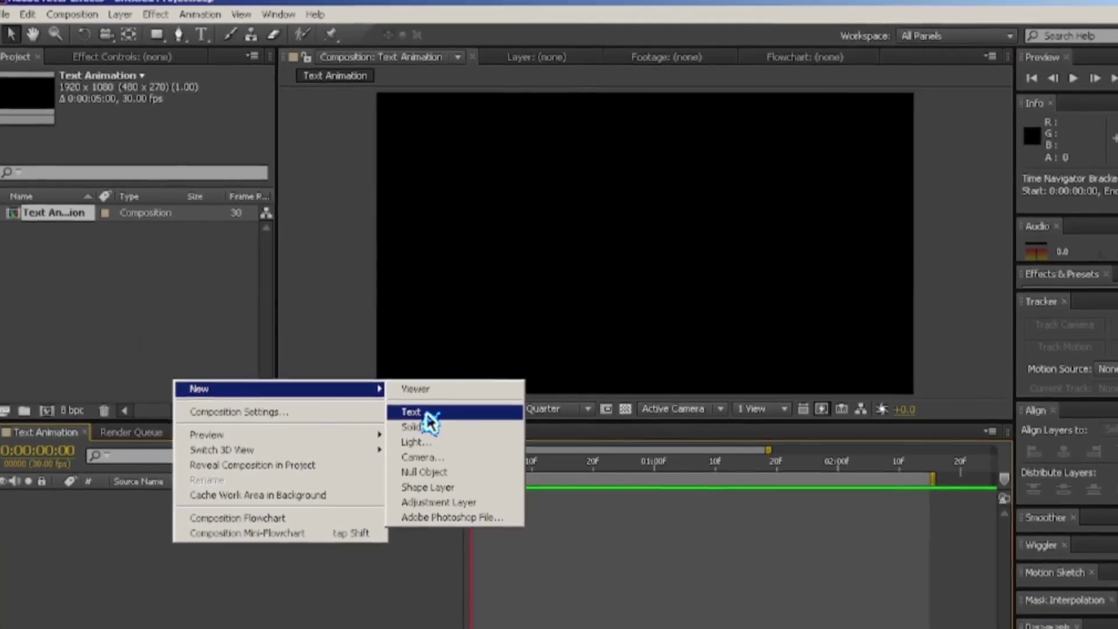
{"action": "left_click", "coordinate": [425, 412]}
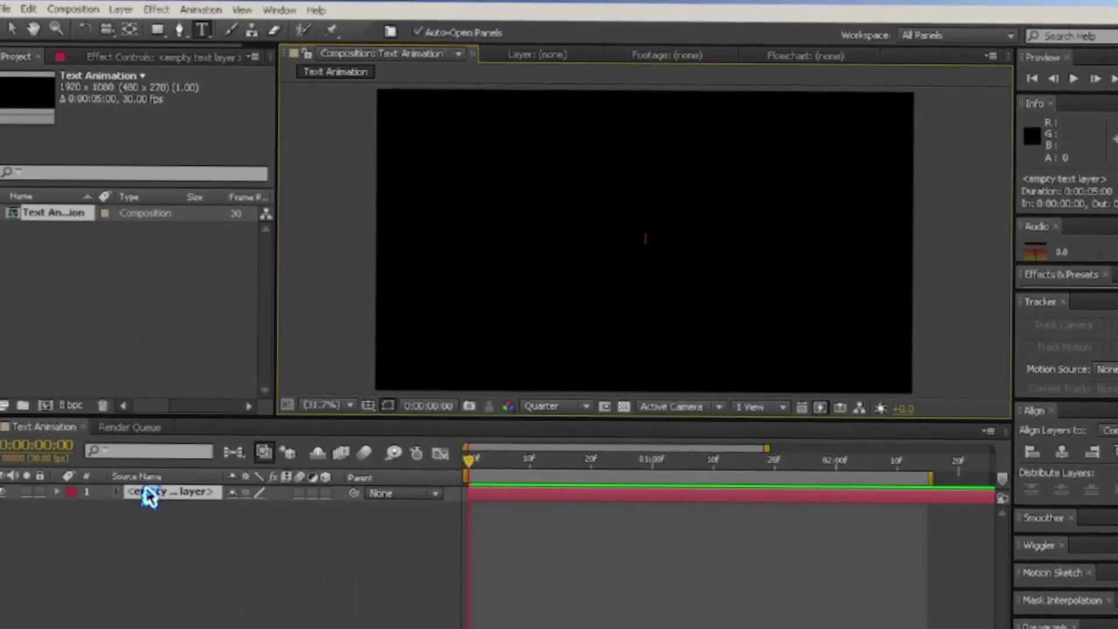
{"action": "type", "text": "TEXT"}
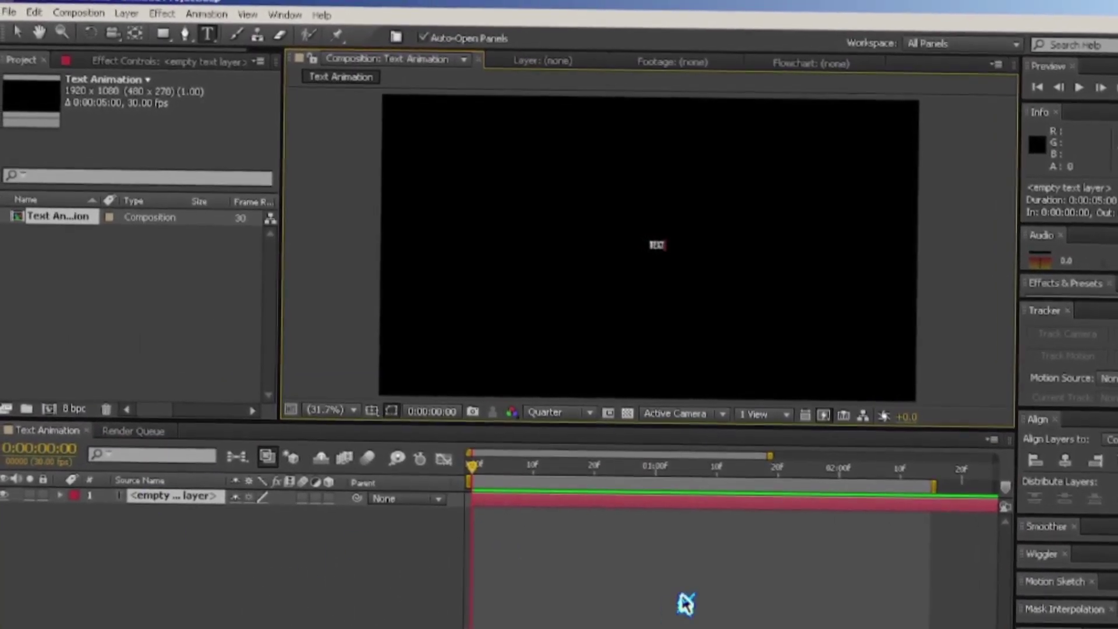
{"action": "left_click", "coordinate": [674, 574]}
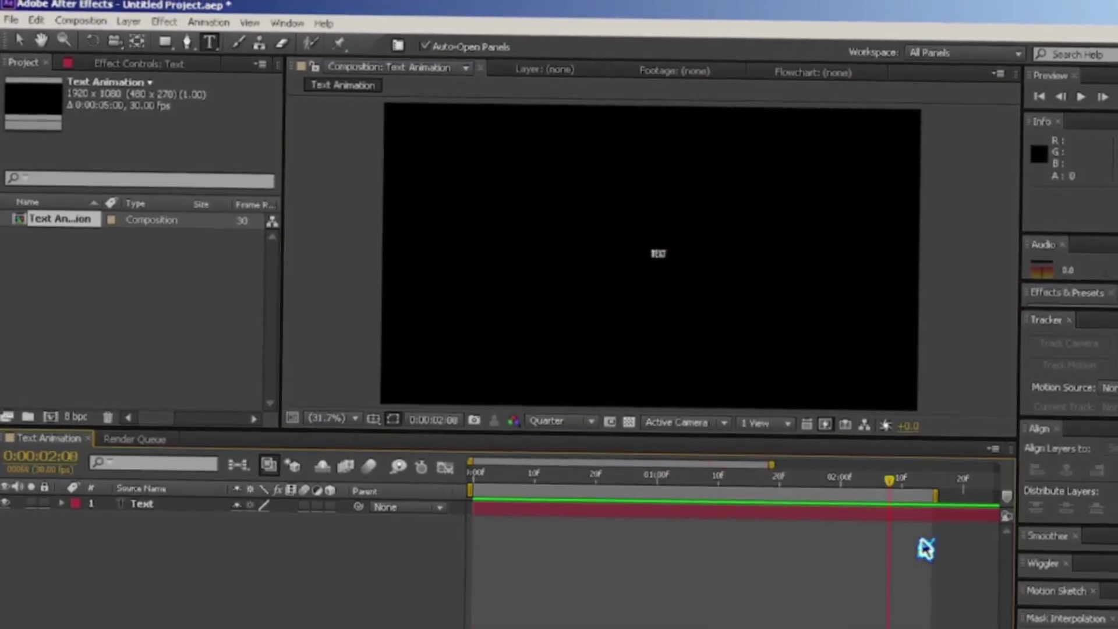
Trim the Text layer, scale it to 500% and centre it horizontally and vertically.
{"action": "left_click", "coordinate": [954, 518]}
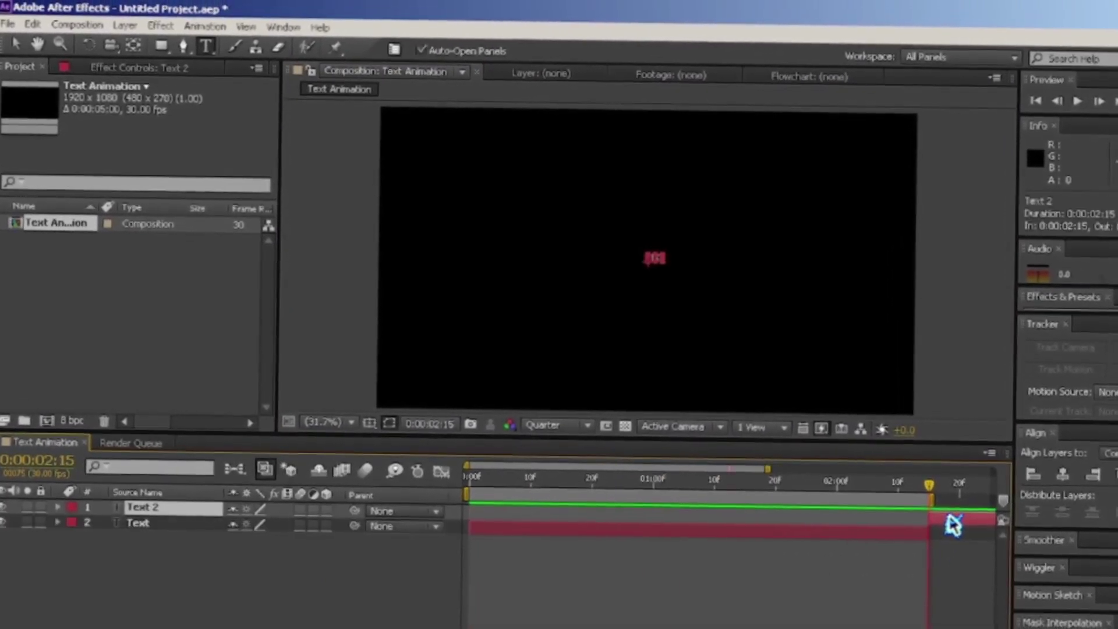
{"action": "left_click_drag", "start_coordinate": [954, 525], "coordinate": [926, 497]}
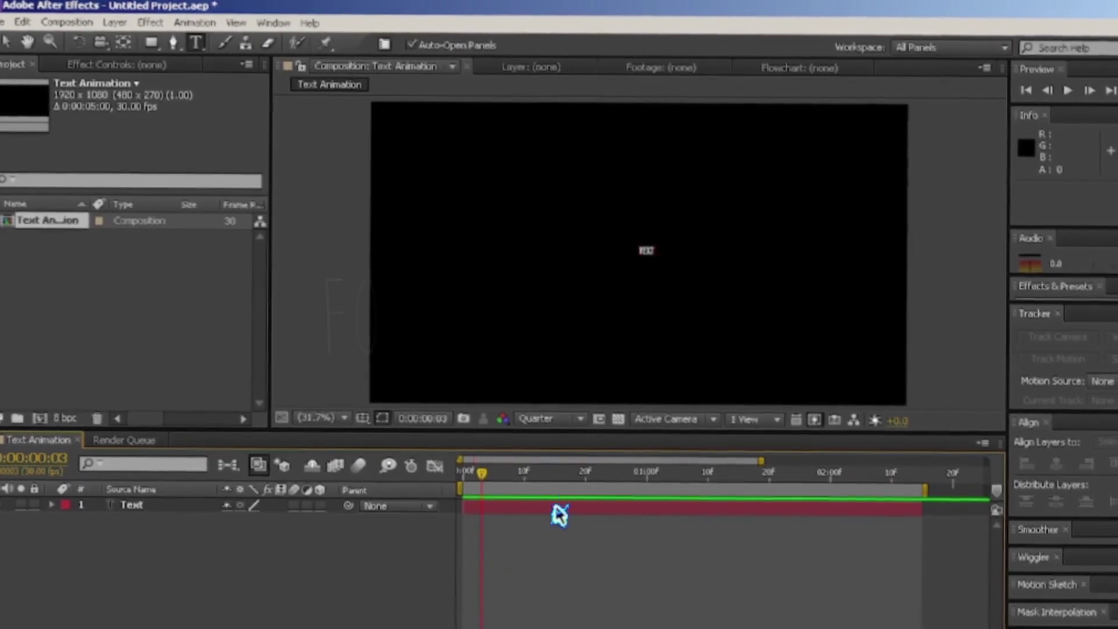
{"action": "left_click", "coordinate": [546, 513]}
{"action": "left_click", "coordinate": [286, 525]}
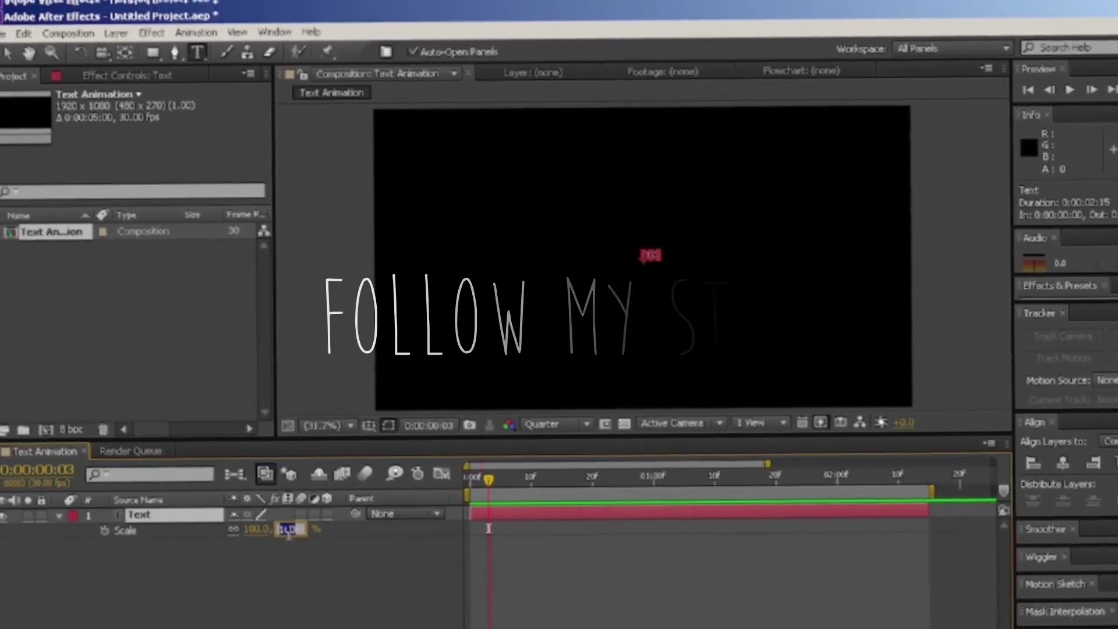
{"action": "type", "text": "15"}
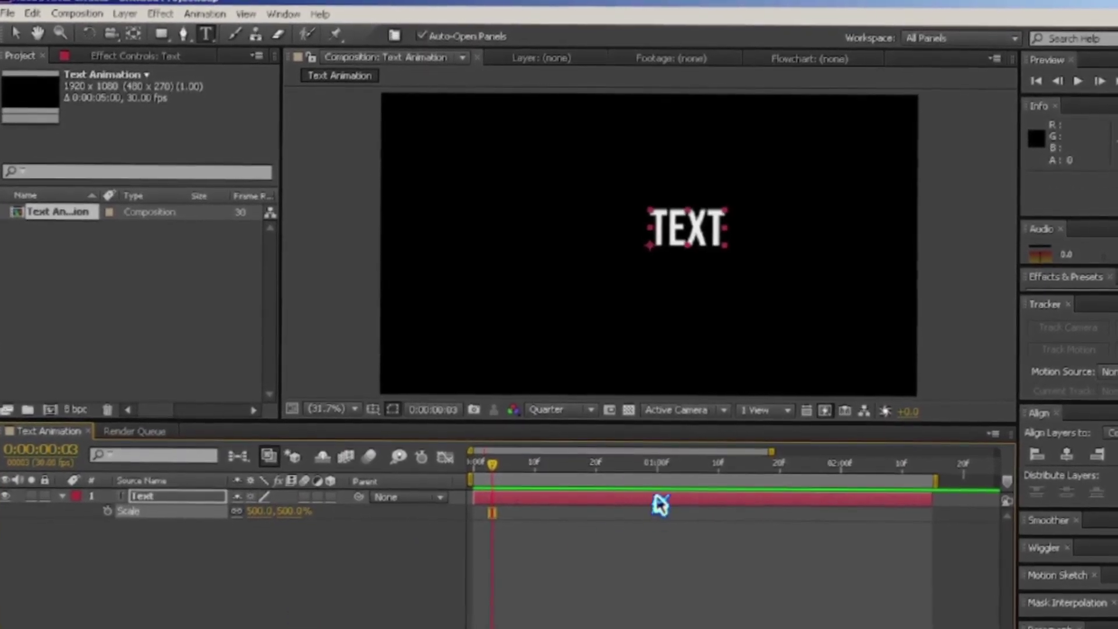
{"action": "left_click", "coordinate": [1063, 457]}
{"action": "left_click", "coordinate": [1114, 452]}
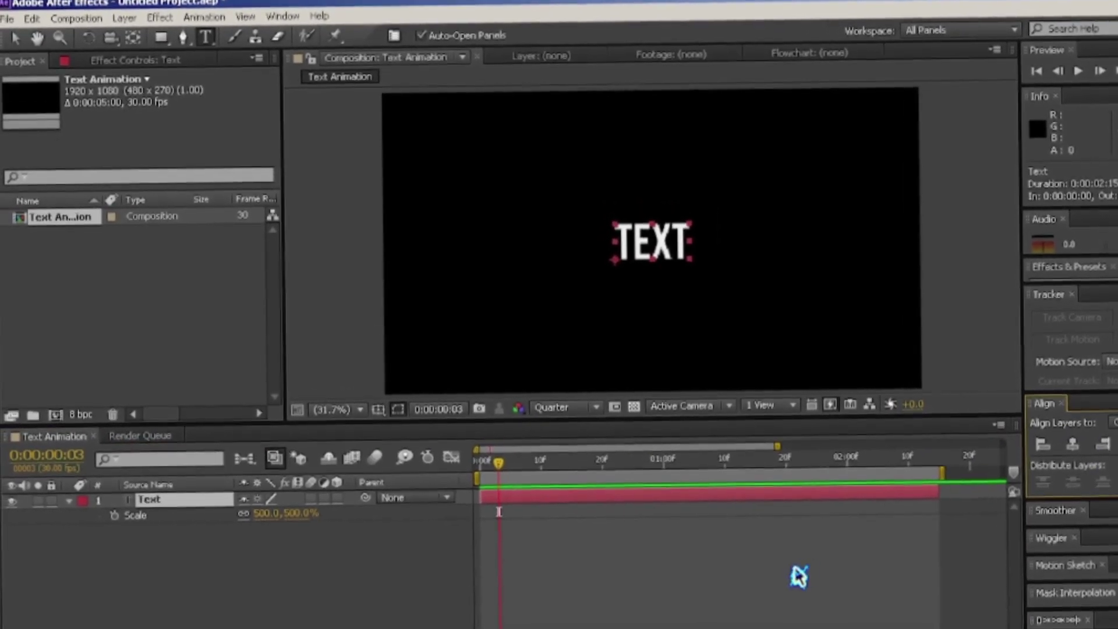
Add a Scale text animator to the Text layer with Scale set to 0%.
{"action": "left_click", "coordinate": [69, 504]}
{"action": "left_click", "coordinate": [58, 517]}
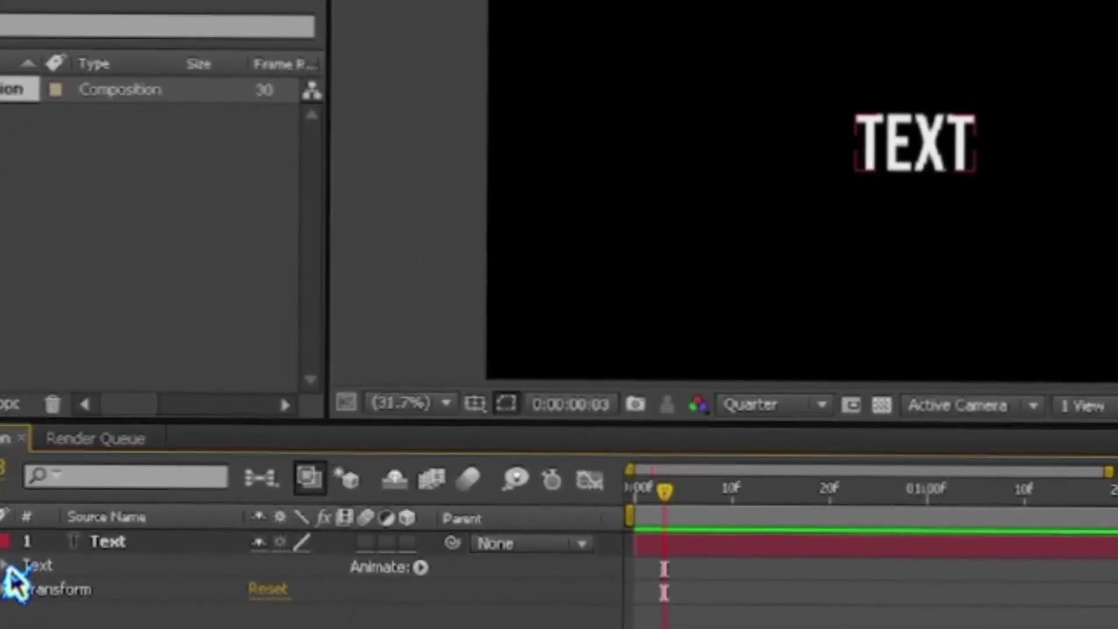
{"action": "left_click", "coordinate": [16, 554]}
{"action": "left_click", "coordinate": [433, 566]}
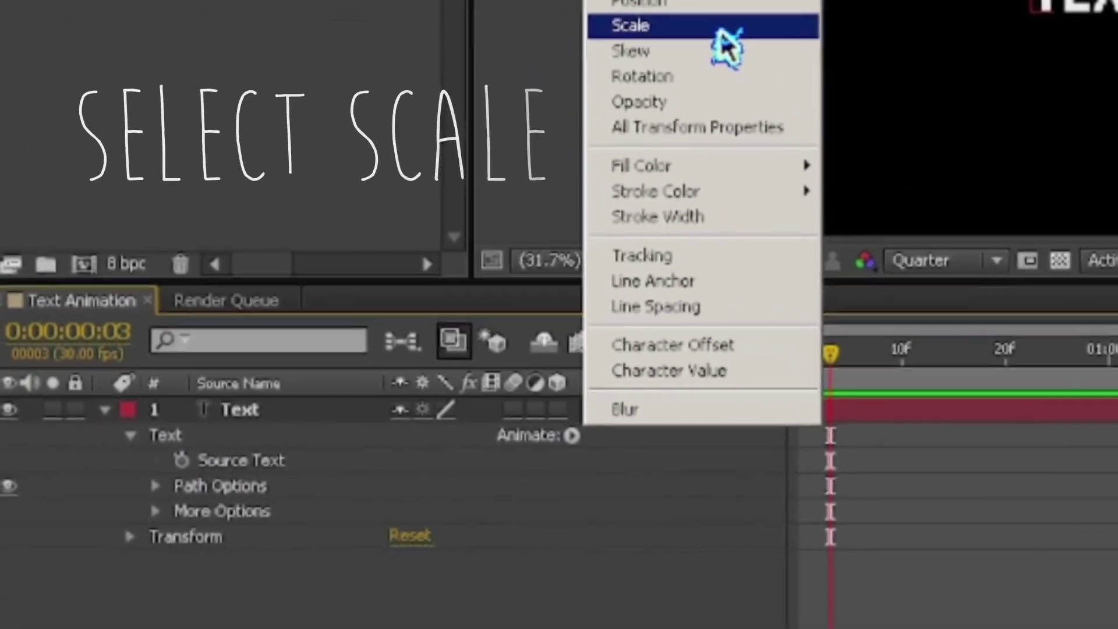
{"action": "left_click", "coordinate": [641, 147]}
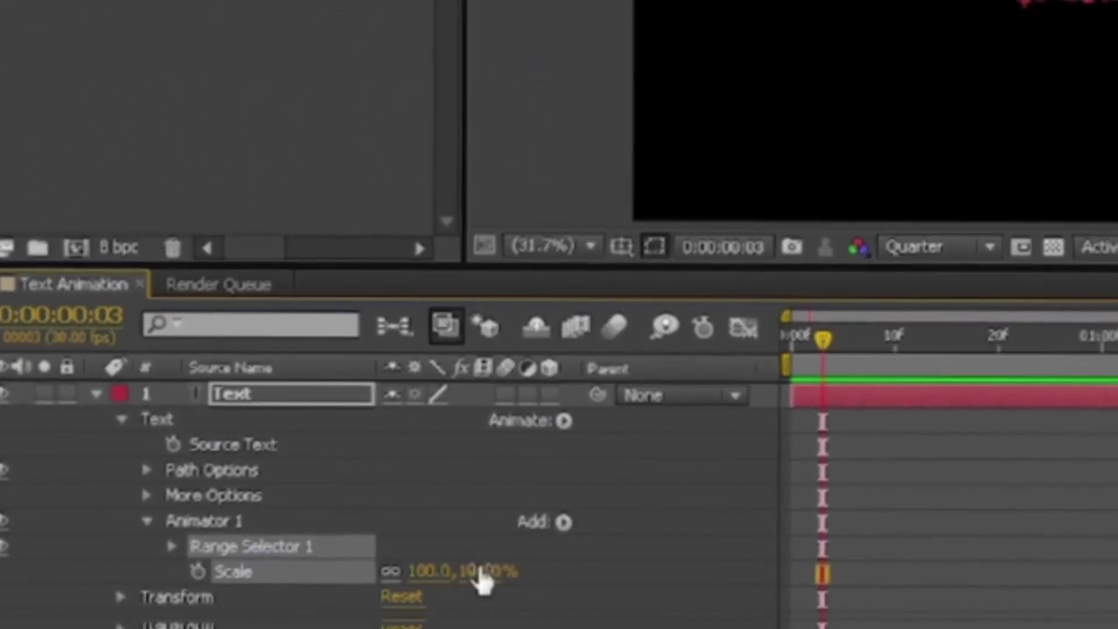
{"action": "left_click", "coordinate": [493, 574]}
{"action": "type", "text": "0"}
{"action": "key", "text": "Return"}
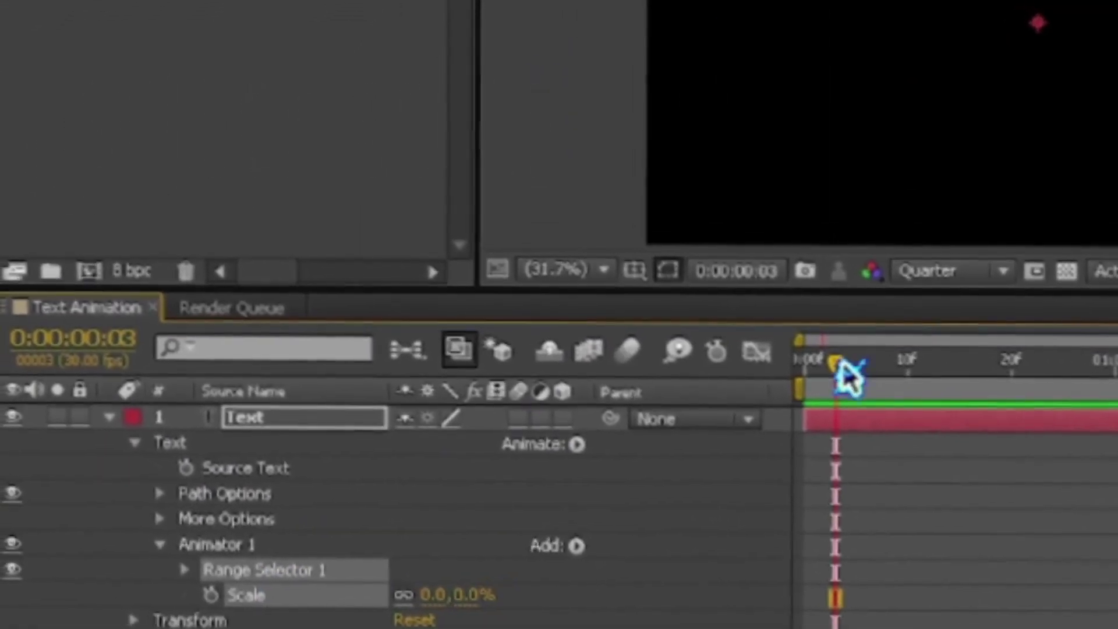
Keyframe Range Selector Offset at -100% at 0s and 100% at 02:15.
{"action": "left_click_drag", "start_coordinate": [827, 353], "coordinate": [786, 378]}
{"action": "left_click", "coordinate": [193, 567]}
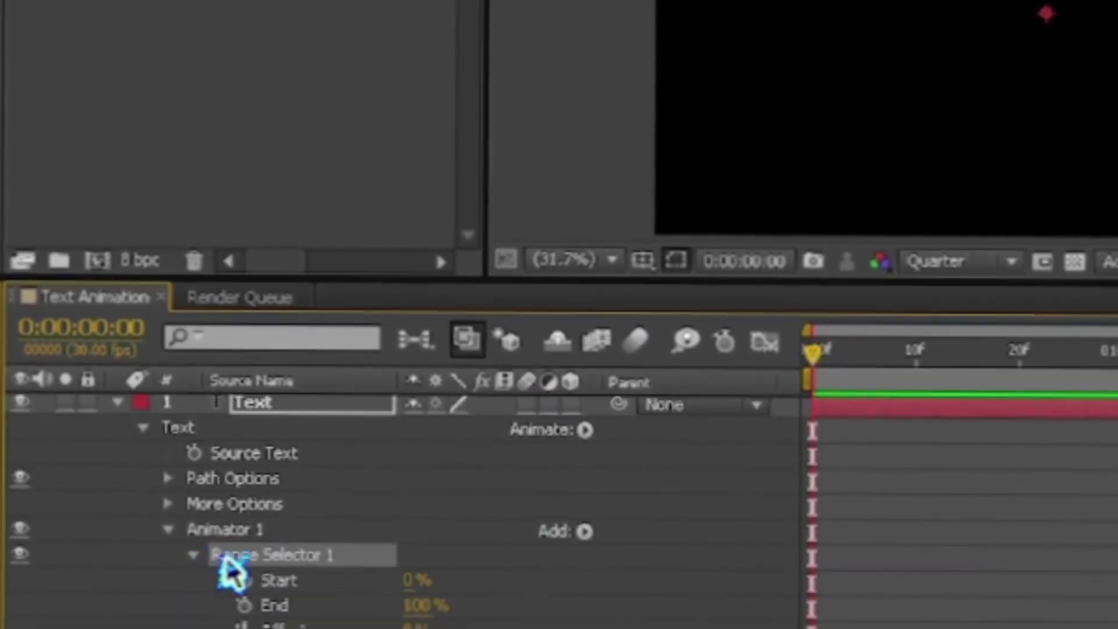
{"action": "scroll", "coordinate": [314, 570], "scroll_direction": "down", "scroll_amount": 2}
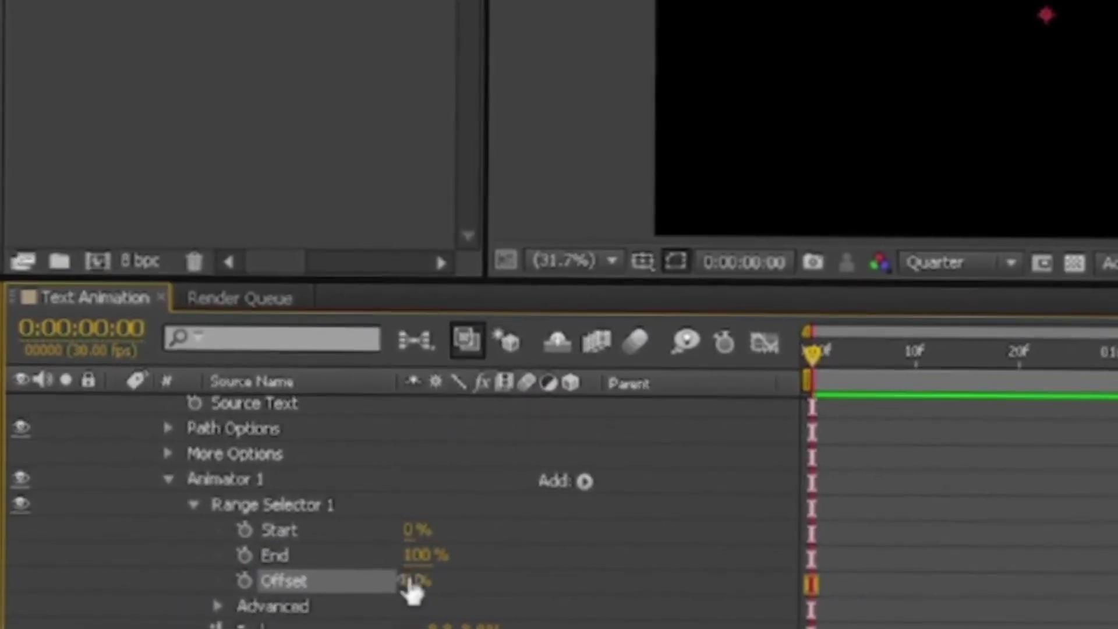
{"action": "left_click_drag", "start_coordinate": [411, 583], "coordinate": [233, 575]}
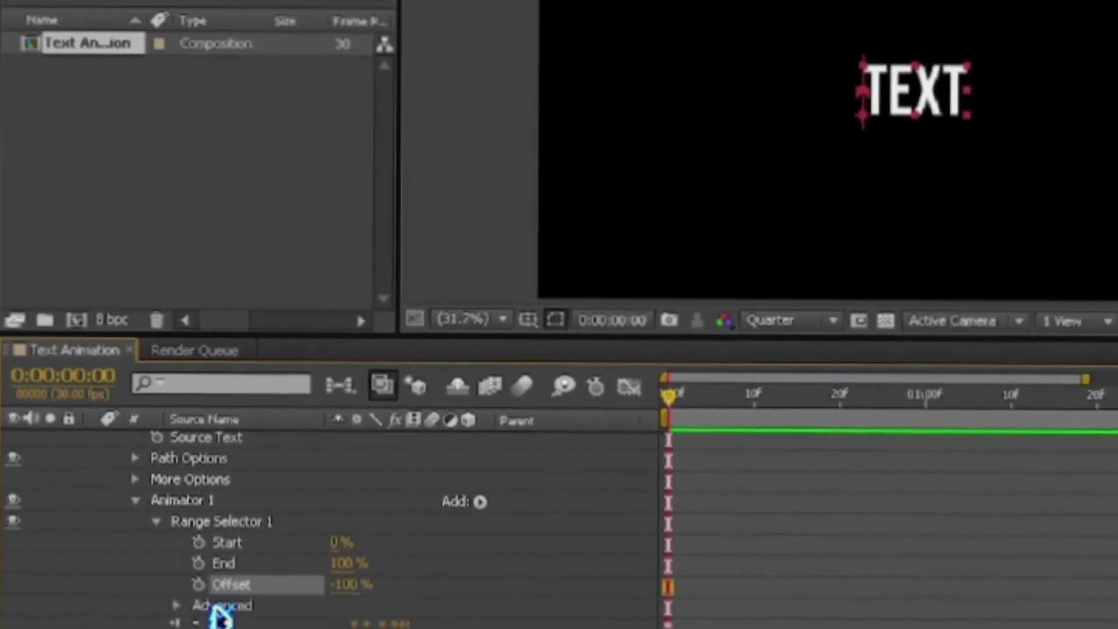
{"action": "left_click", "coordinate": [151, 591]}
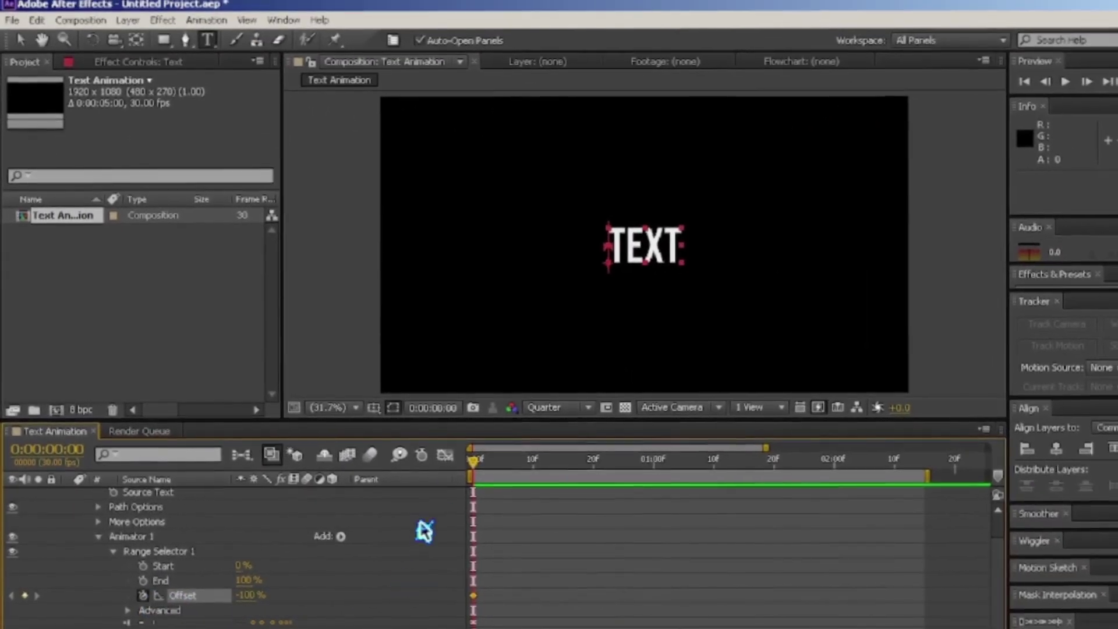
{"action": "left_click_drag", "start_coordinate": [507, 448], "coordinate": [944, 574]}
{"action": "left_click_drag", "start_coordinate": [268, 611], "coordinate": [659, 598]}
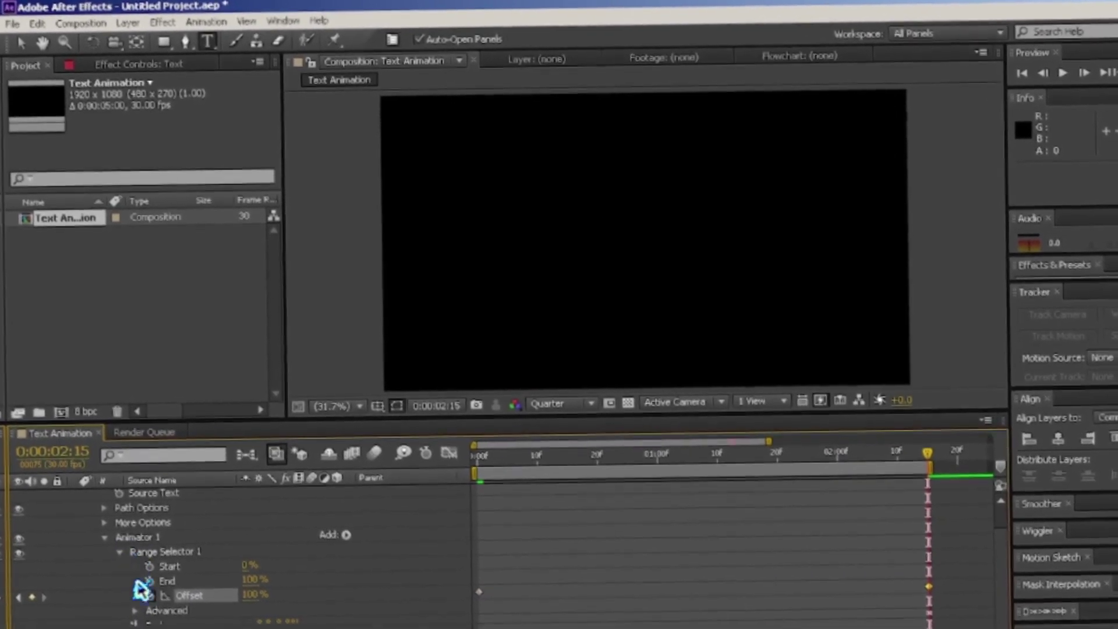
Set the range selector's Advanced Shape to Ramp Up with Ease High and Ease Low at 50%.
{"action": "left_click", "coordinate": [136, 614]}
{"action": "scroll", "coordinate": [187, 569], "scroll_direction": "down", "scroll_amount": 3}
{"action": "left_click", "coordinate": [268, 553]}
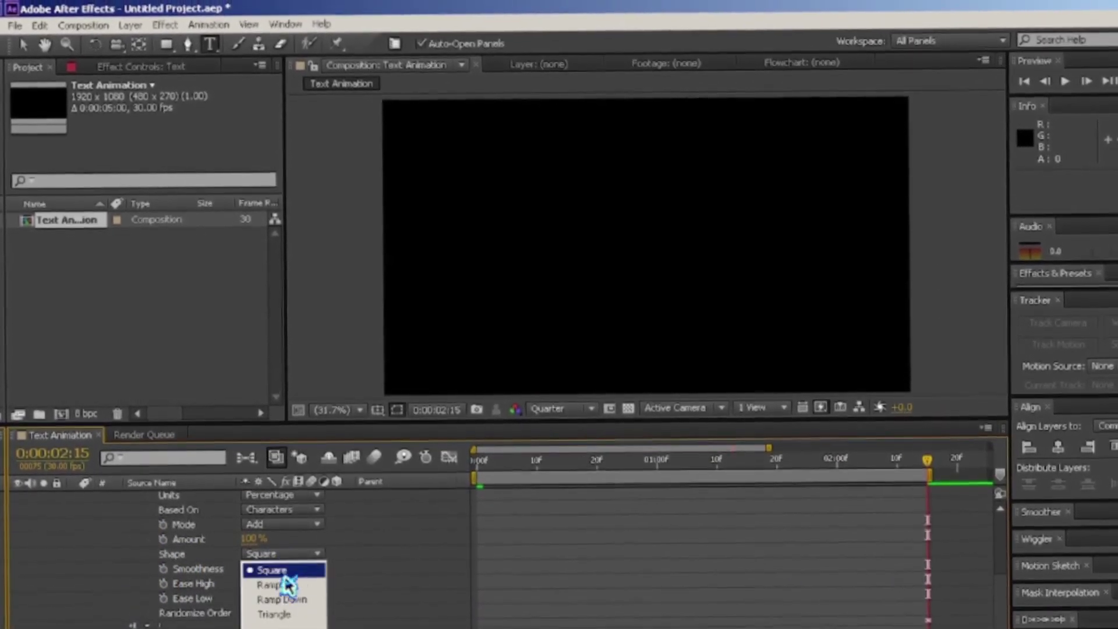
{"action": "left_click", "coordinate": [278, 580]}
{"action": "left_click", "coordinate": [247, 589]}
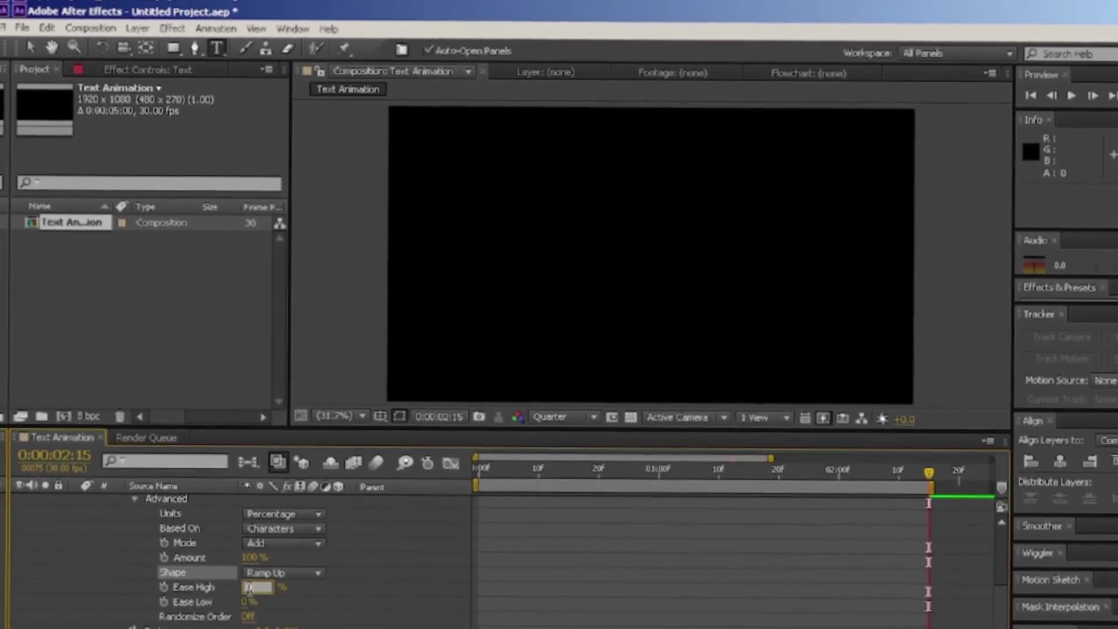
{"action": "type", "text": "50"}
{"action": "left_click", "coordinate": [247, 603]}
{"action": "type", "text": "50"}
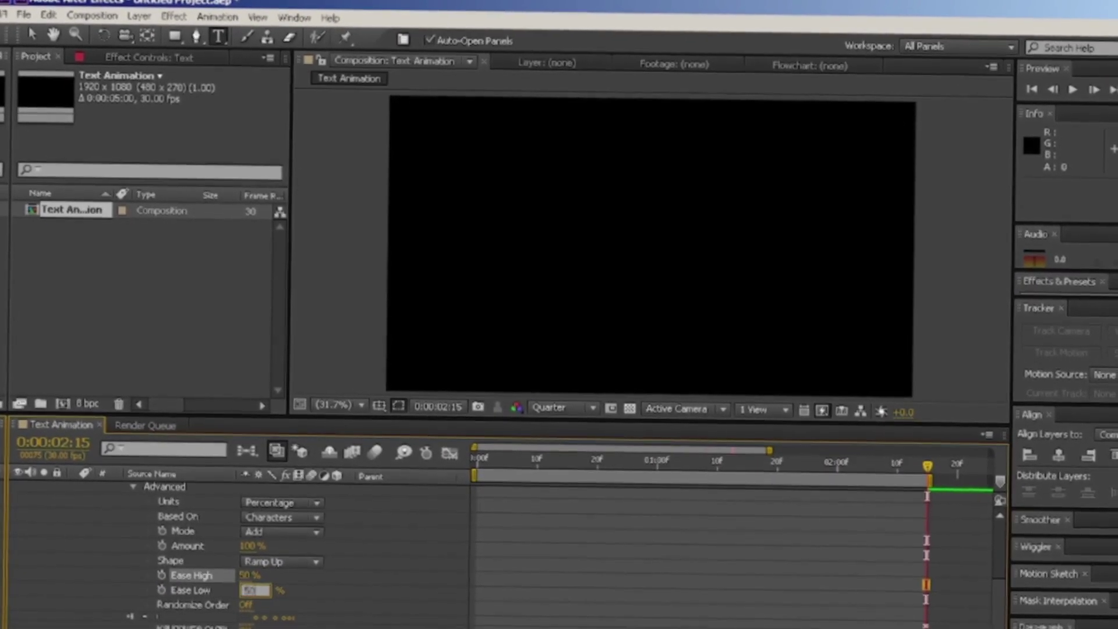
{"action": "scroll", "coordinate": [307, 594], "scroll_direction": "up", "scroll_amount": 5}
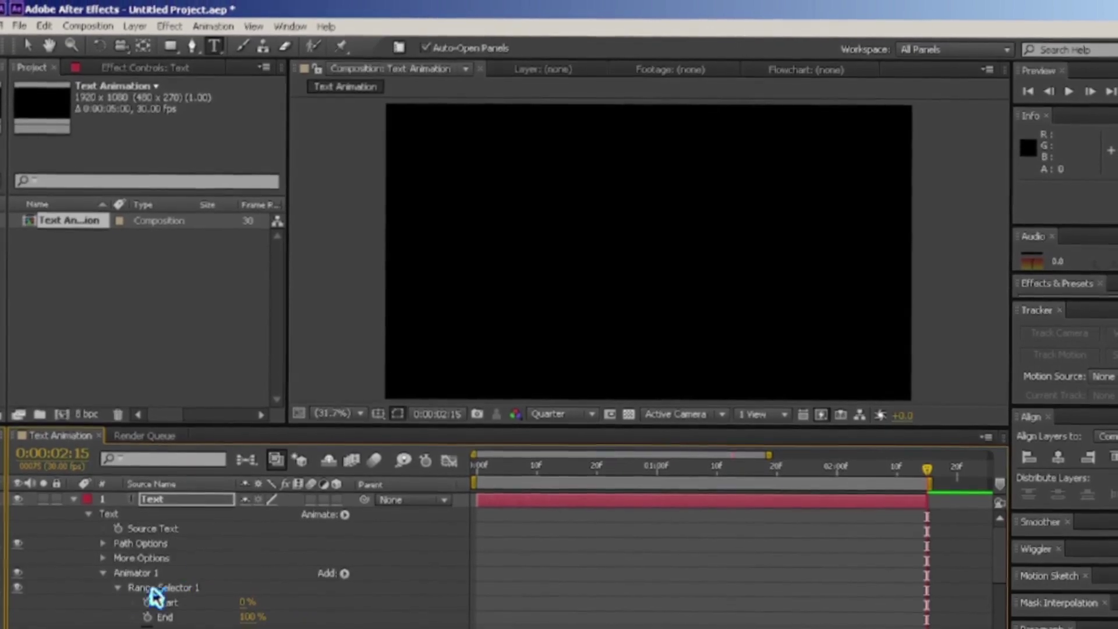
Add a Rotation property (45°) to Animator 1 and scrub back to check it.
{"action": "left_click", "coordinate": [120, 592]}
{"action": "left_click", "coordinate": [343, 575]}
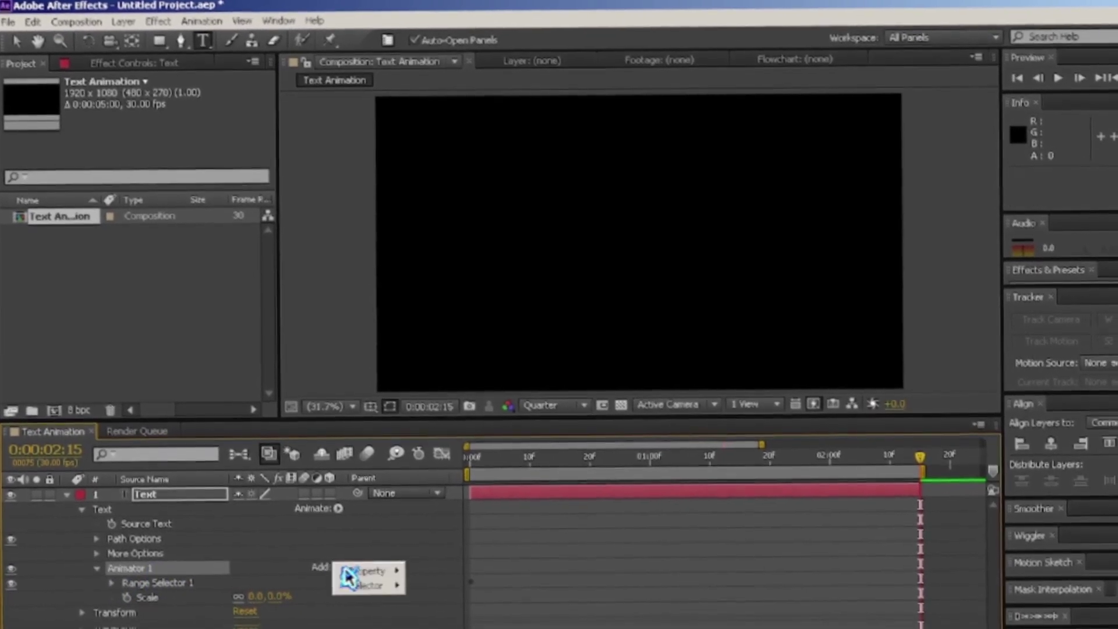
{"action": "mouse_move", "coordinate": [381, 580]}
{"action": "left_click", "coordinate": [435, 374]}
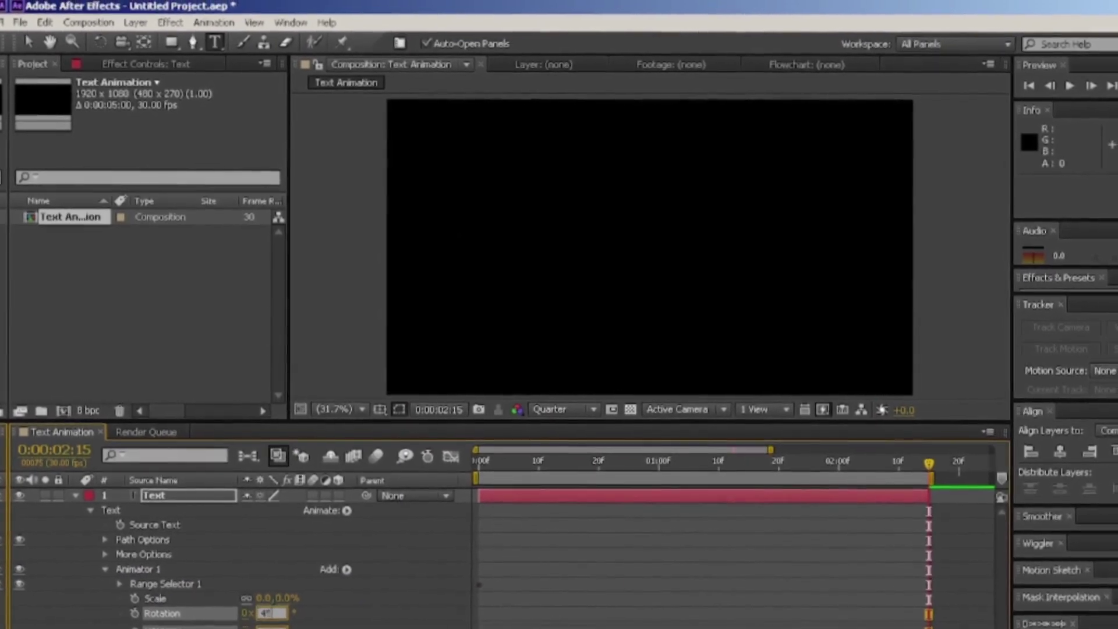
{"action": "left_click_drag", "start_coordinate": [929, 466], "coordinate": [624, 520]}
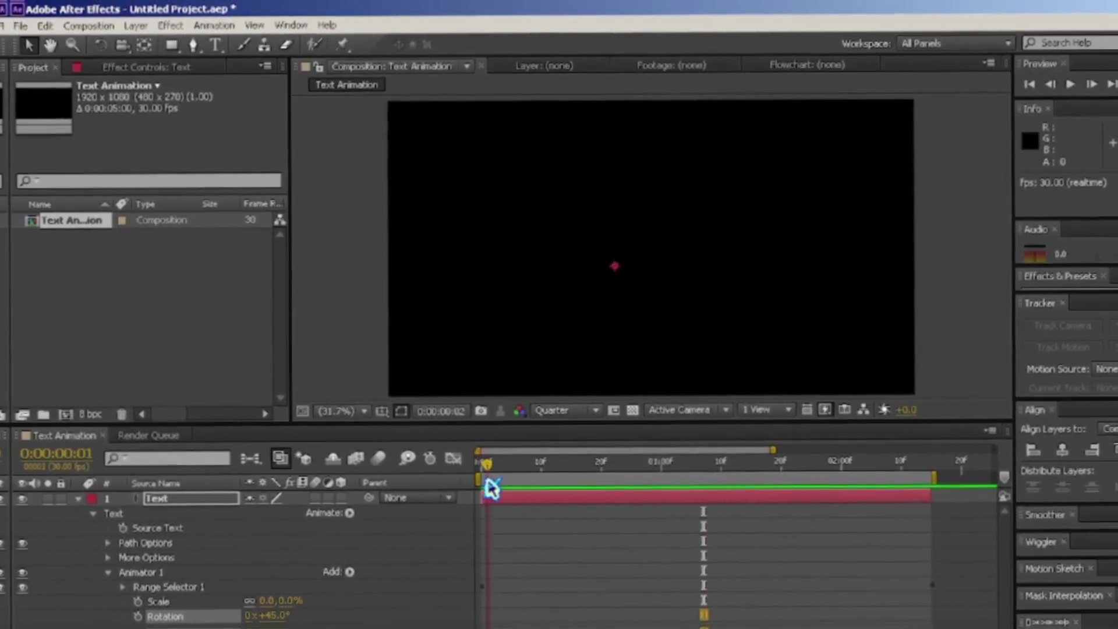
Add Opacity (0%) and Blur properties to Animator 1.
{"action": "left_click", "coordinate": [342, 575]}
{"action": "mouse_move", "coordinate": [373, 579]}
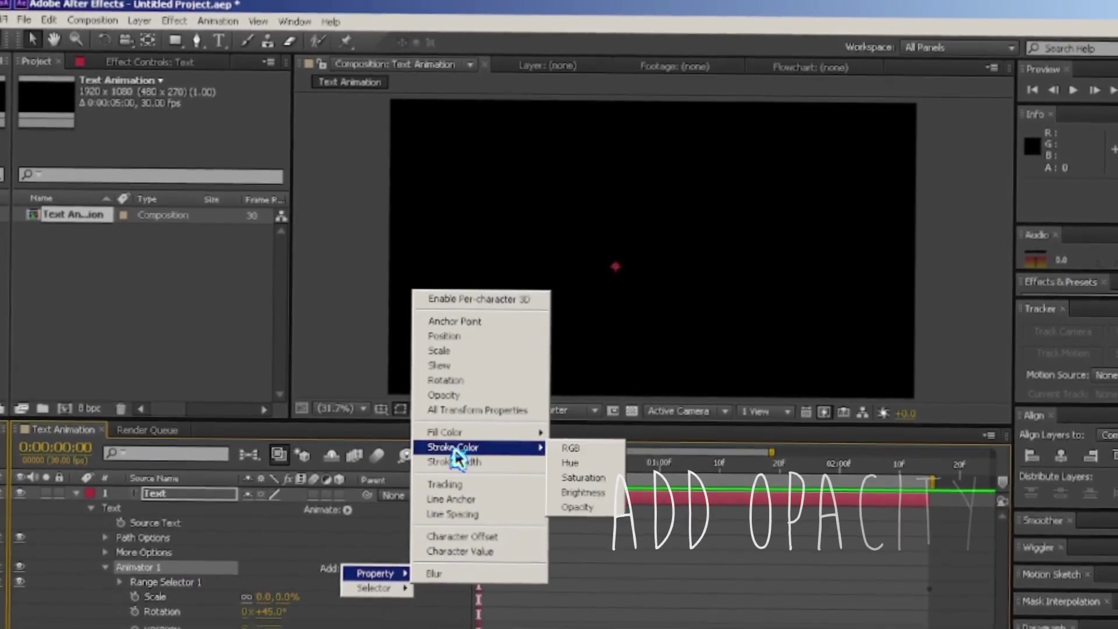
{"action": "left_click", "coordinate": [467, 394]}
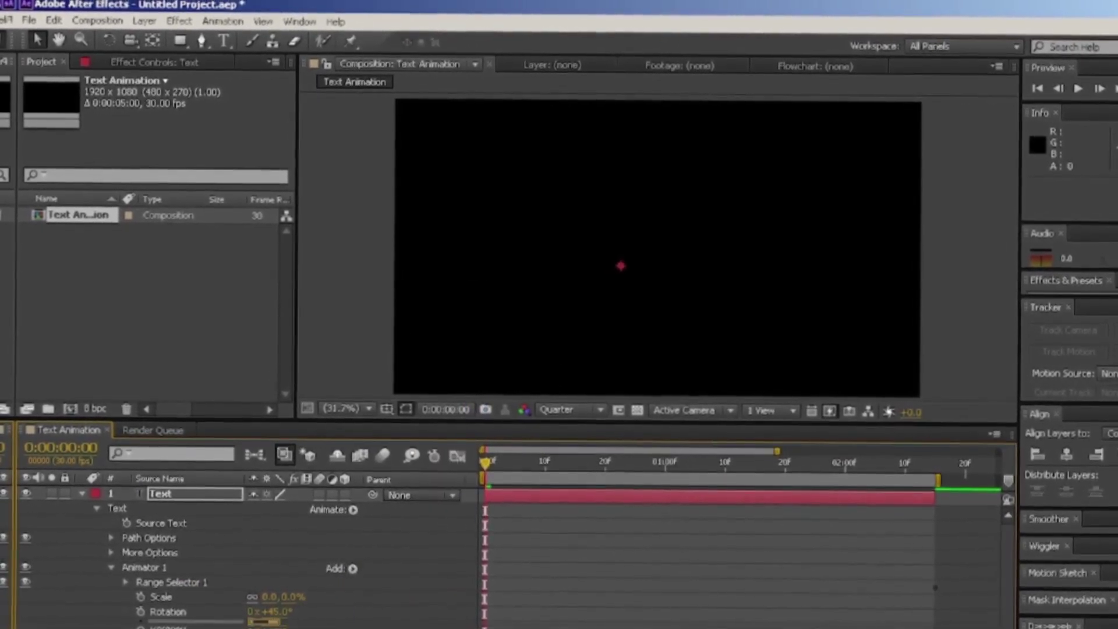
{"action": "left_click", "coordinate": [341, 576]}
{"action": "mouse_move", "coordinate": [370, 572]}
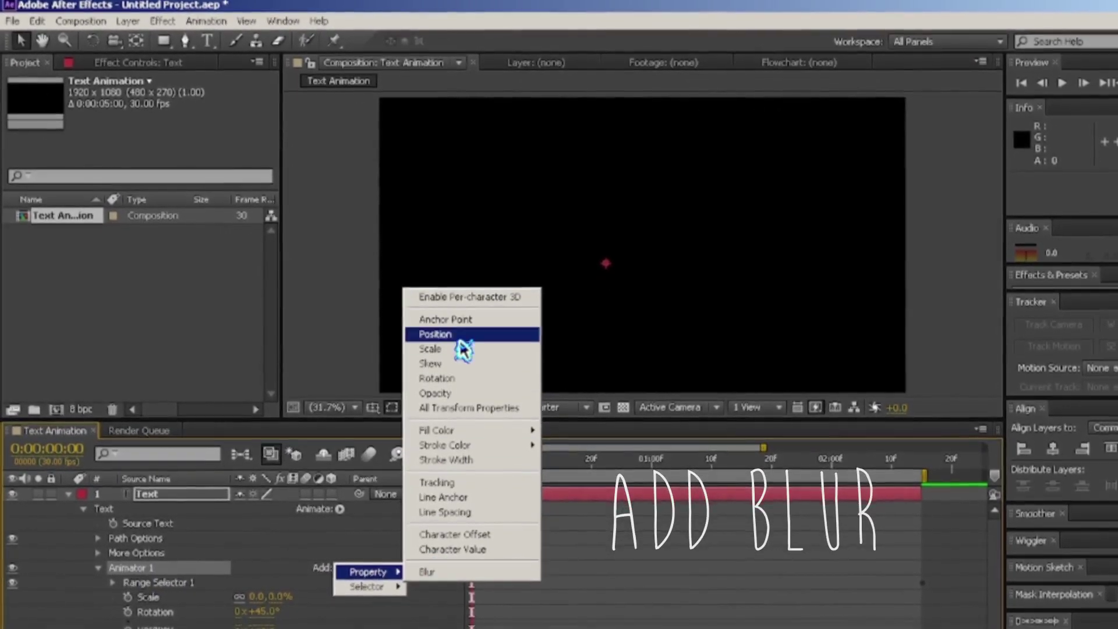
{"action": "left_click", "coordinate": [473, 571]}
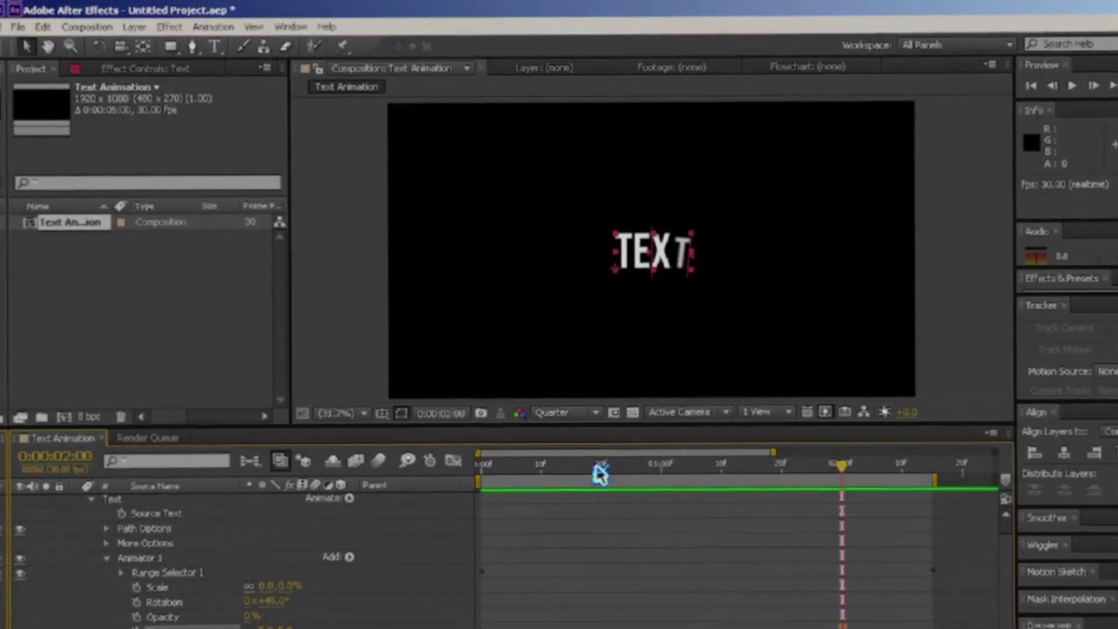
Return to 0:00:00:00 and play a preview of the TEXT animation.
{"action": "left_click_drag", "start_coordinate": [624, 477], "coordinate": [470, 481]}
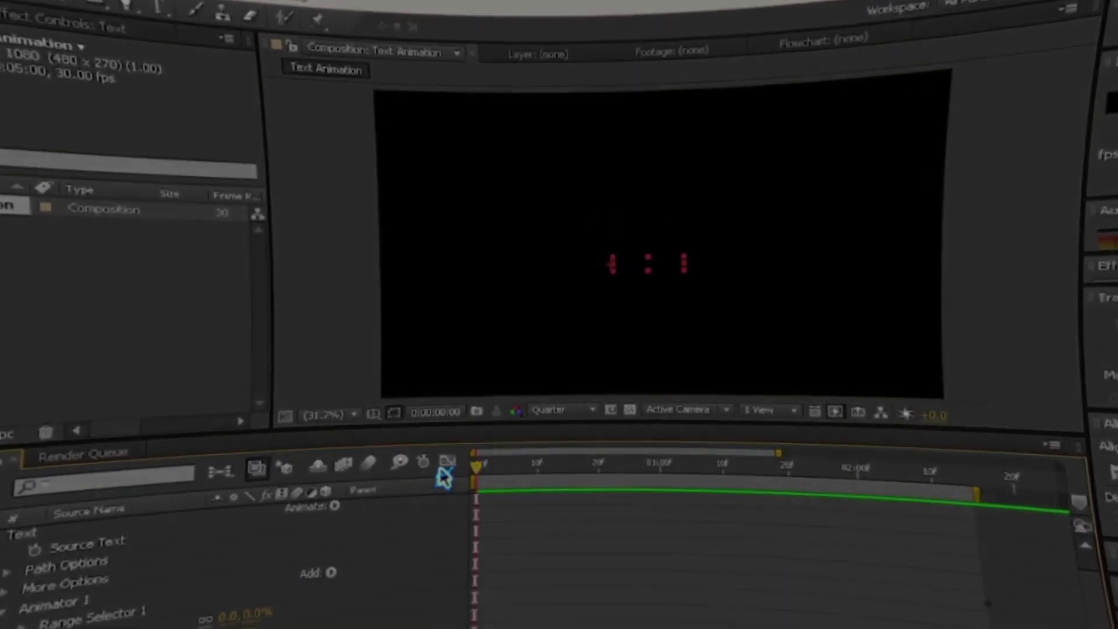
{"action": "key", "text": "space"}
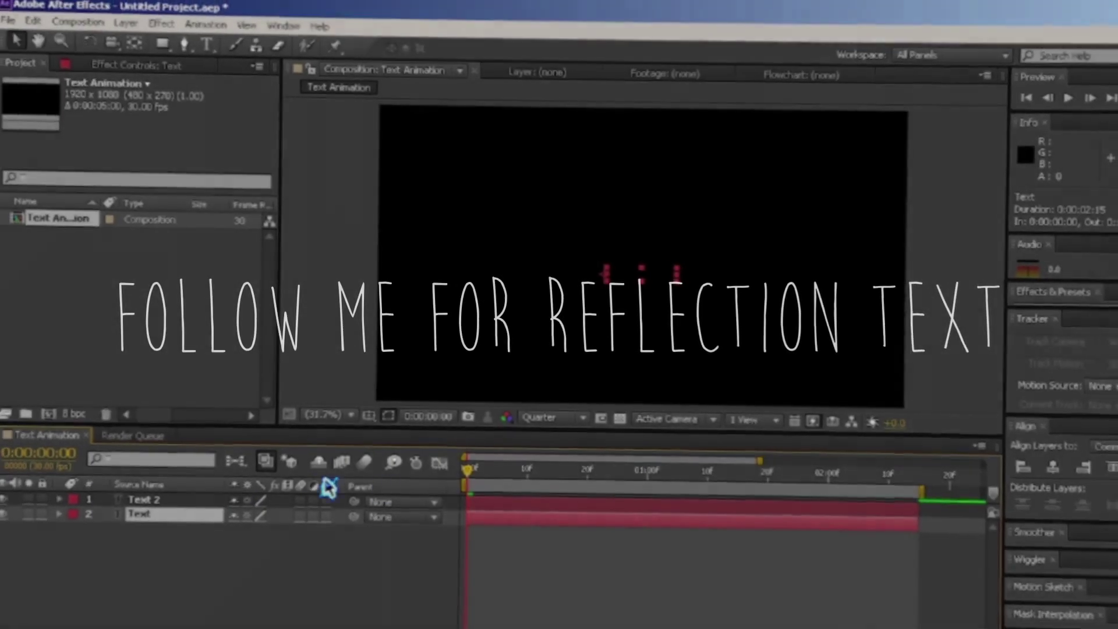
Flip the original Text layer vertically to mirror TEXT beneath Text 2, then scrub to check.
{"action": "left_click_drag", "start_coordinate": [472, 465], "coordinate": [731, 525]}
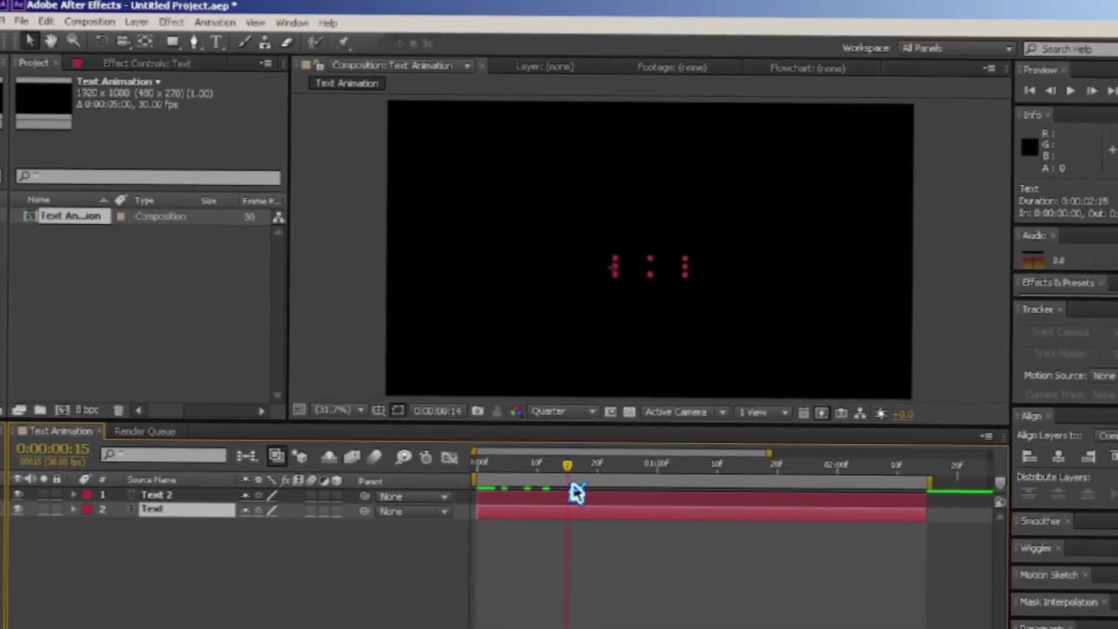
{"action": "right_click", "coordinate": [743, 511]}
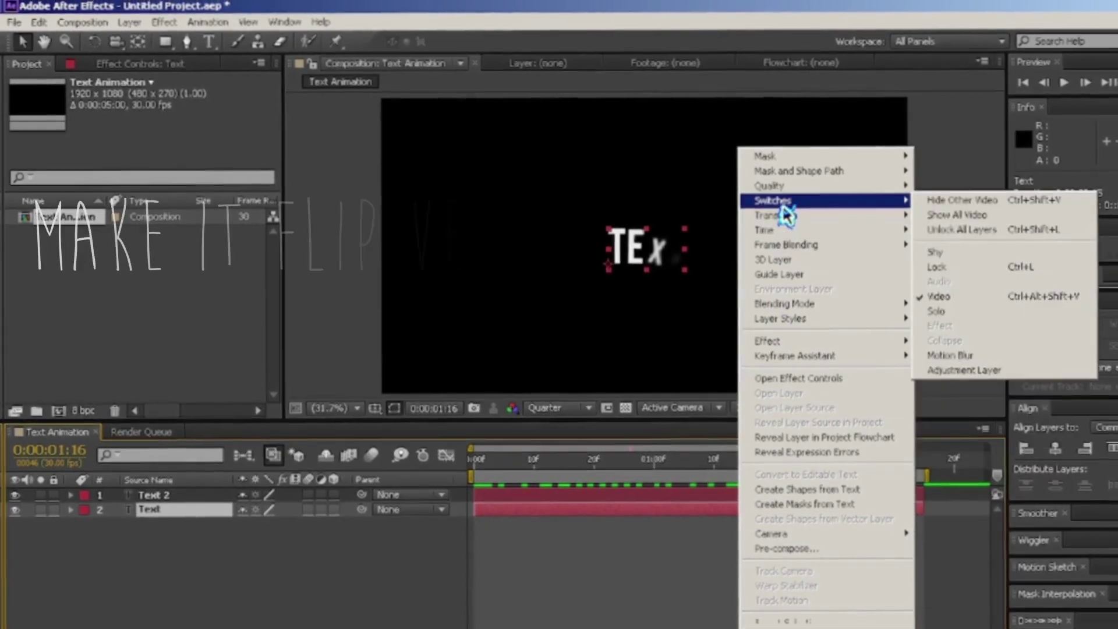
{"action": "mouse_move", "coordinate": [874, 214]}
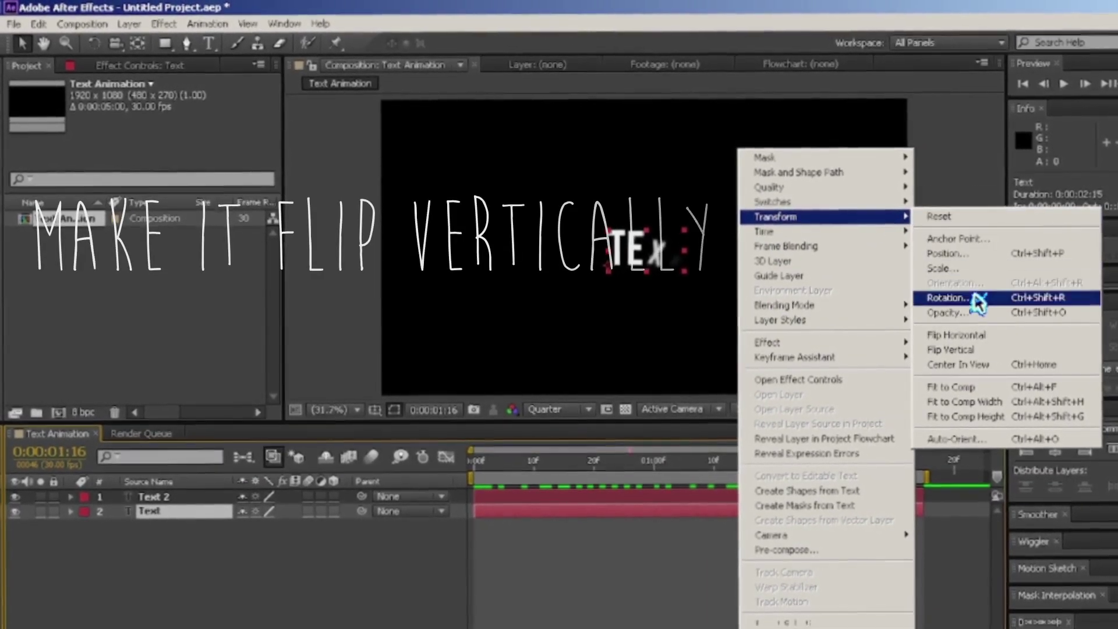
{"action": "left_click", "coordinate": [980, 348]}
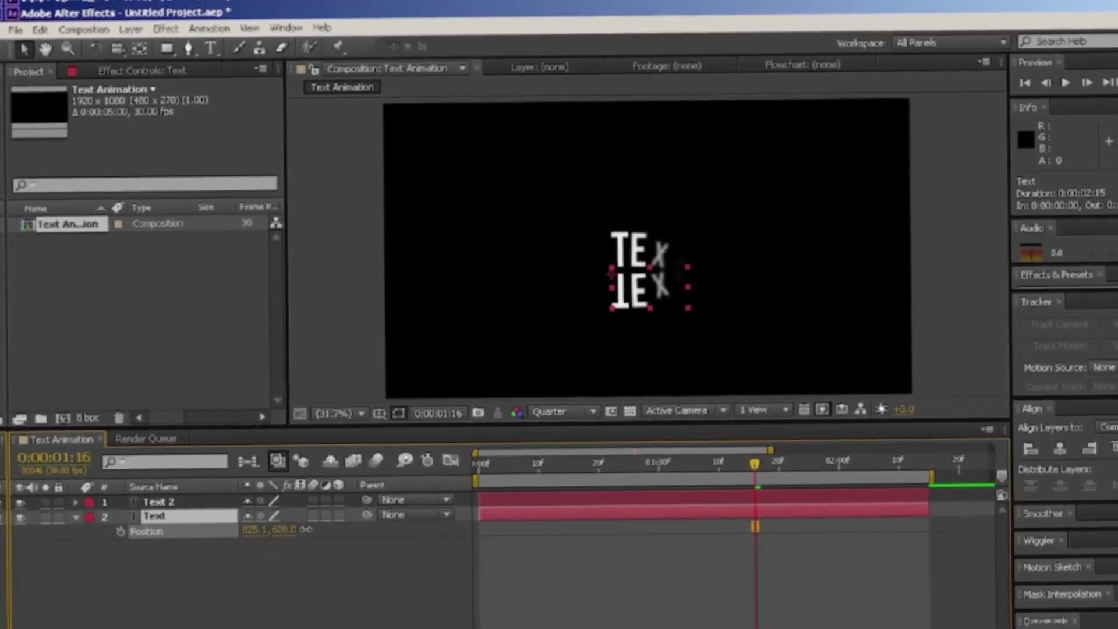
{"action": "left_click", "coordinate": [320, 601]}
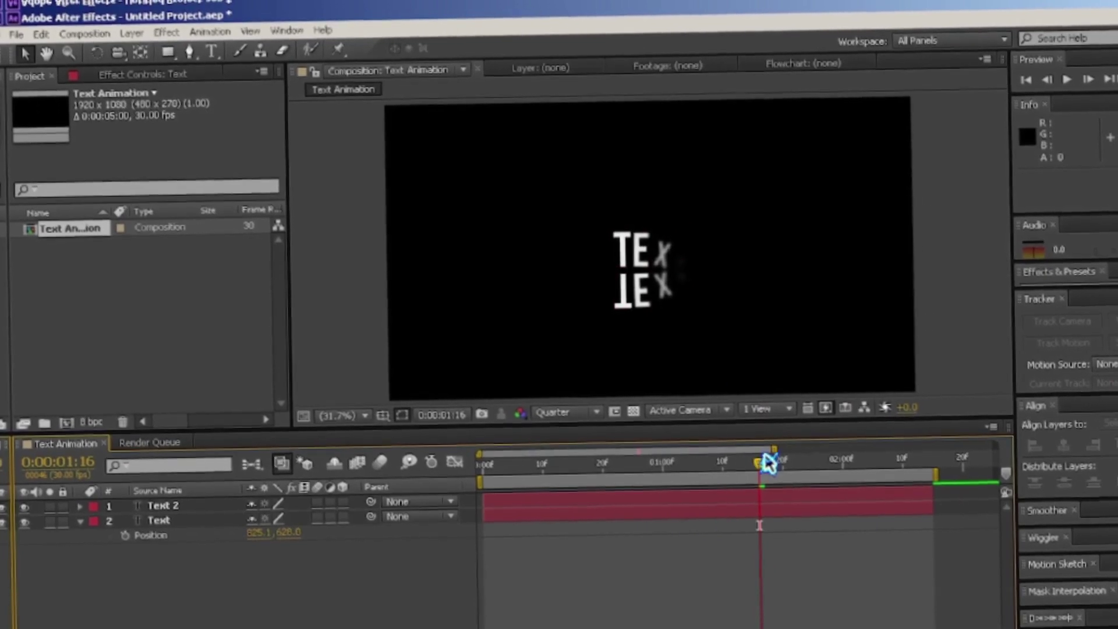
{"action": "left_click_drag", "start_coordinate": [727, 536], "coordinate": [801, 544]}
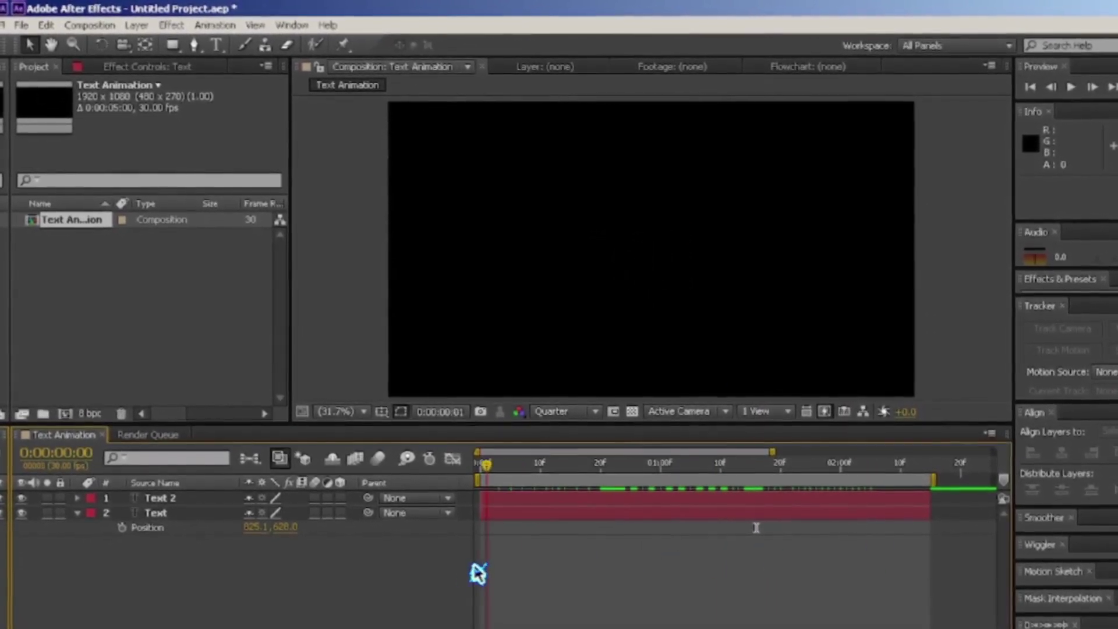
Start a file import and browse to the Downloads folder.
{"action": "right_click", "coordinate": [285, 580]}
{"action": "left_click", "coordinate": [84, 357]}
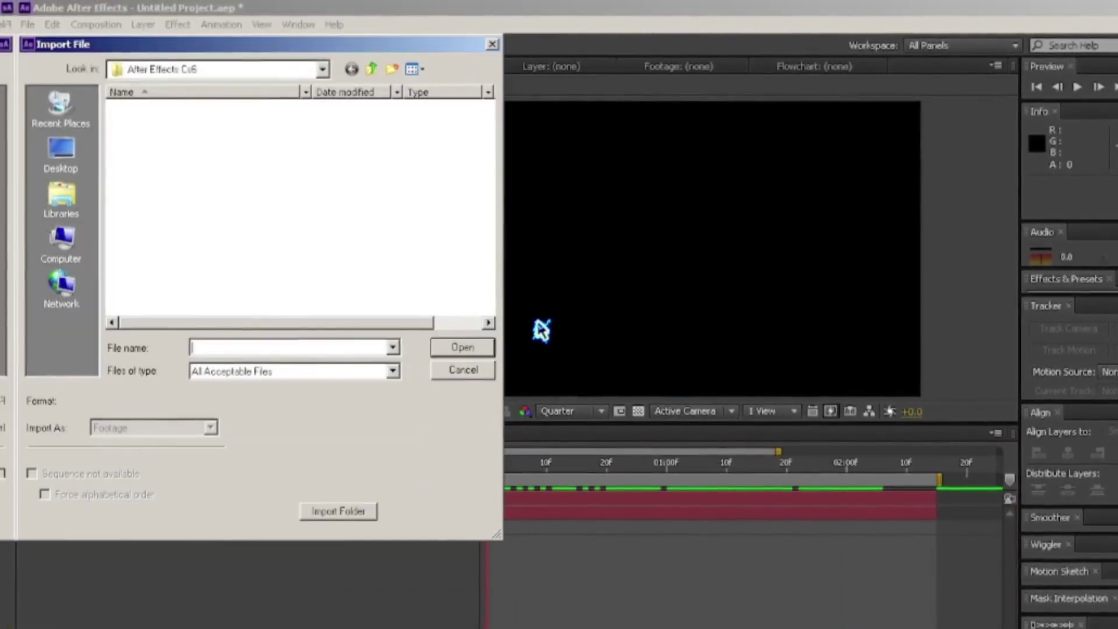
{"action": "left_click", "coordinate": [59, 245]}
{"action": "left_click", "coordinate": [76, 221]}
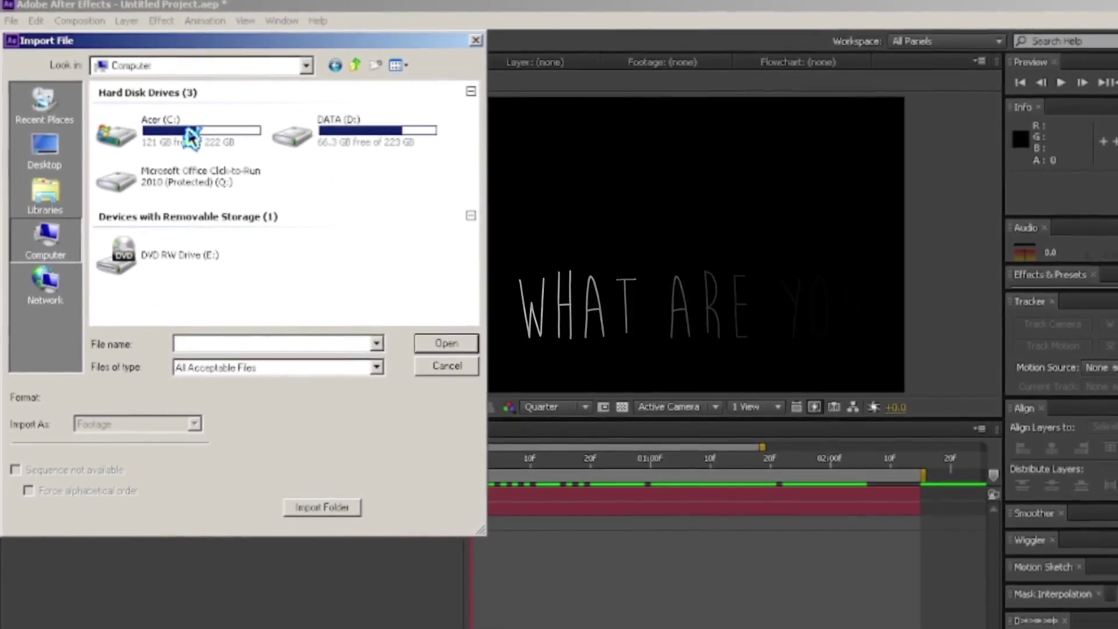
{"action": "double_click", "coordinate": [186, 139]}
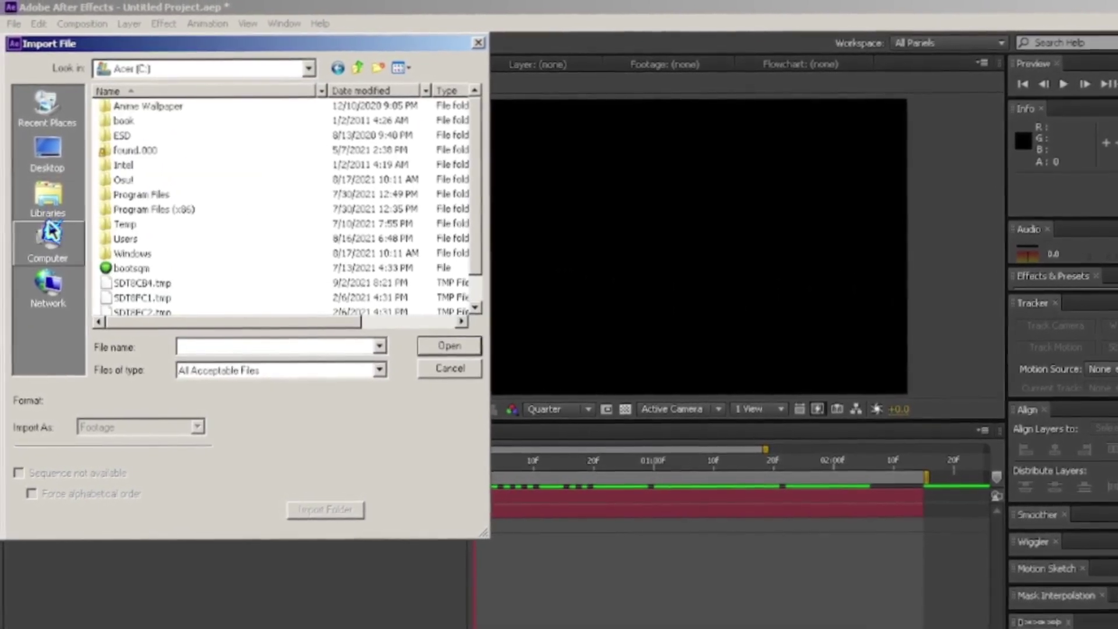
{"action": "left_click", "coordinate": [46, 201]}
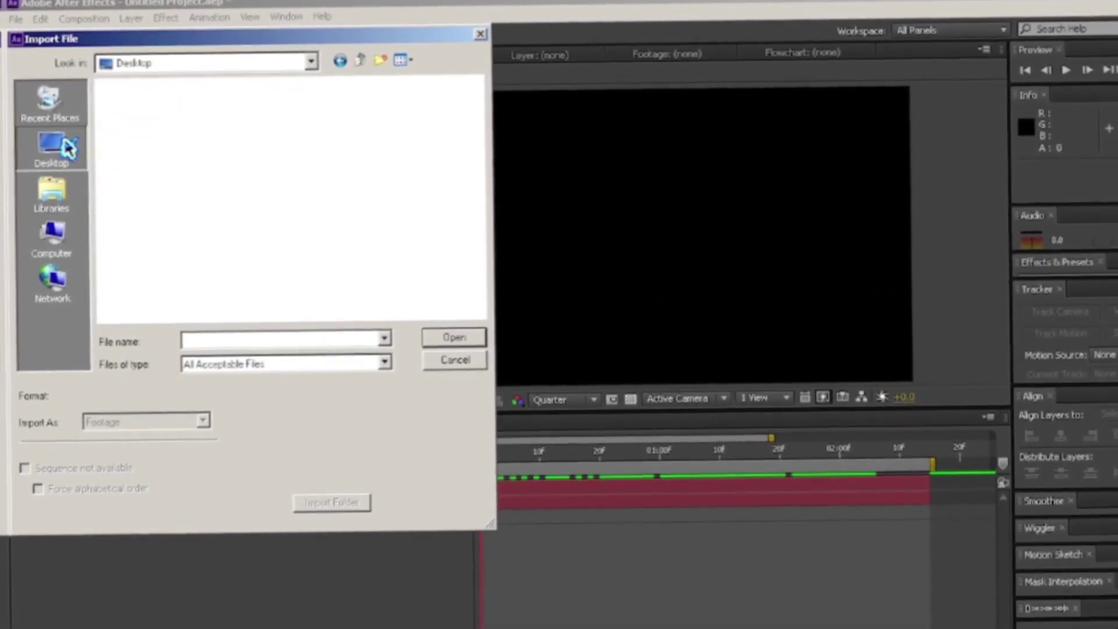
{"action": "left_click", "coordinate": [62, 122]}
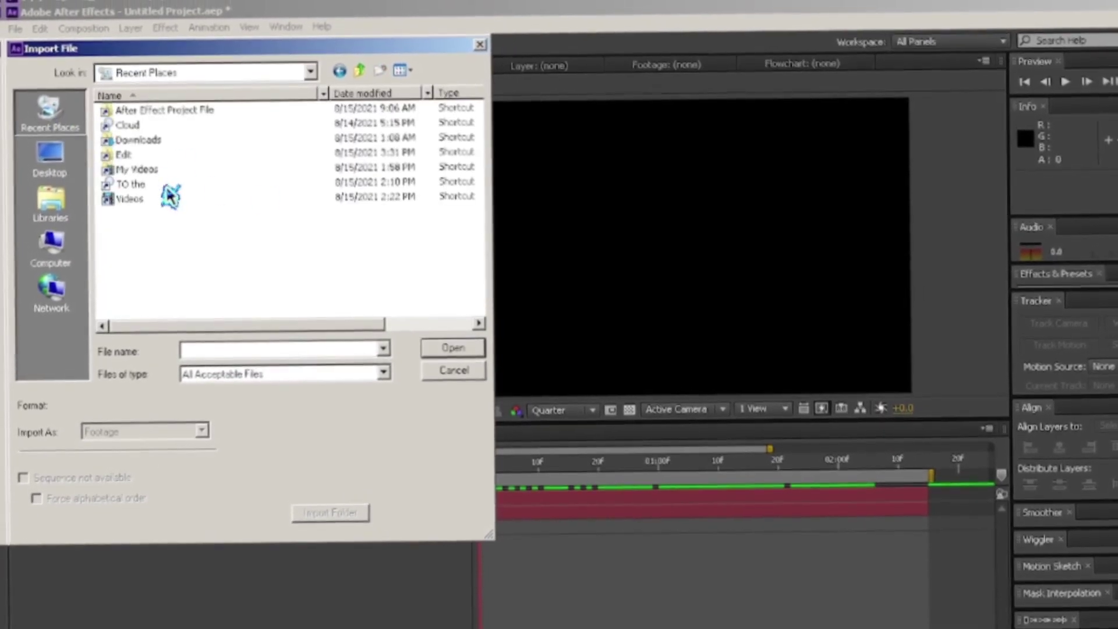
{"action": "double_click", "coordinate": [175, 150]}
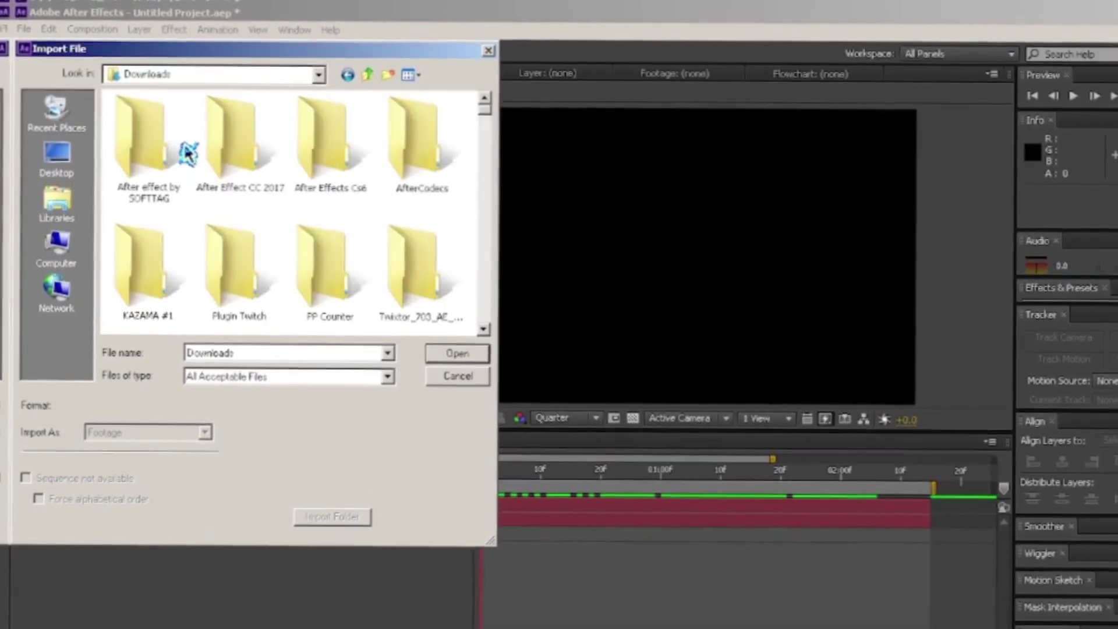
{"action": "scroll", "coordinate": [482, 116], "scroll_direction": "down", "scroll_amount": 5}
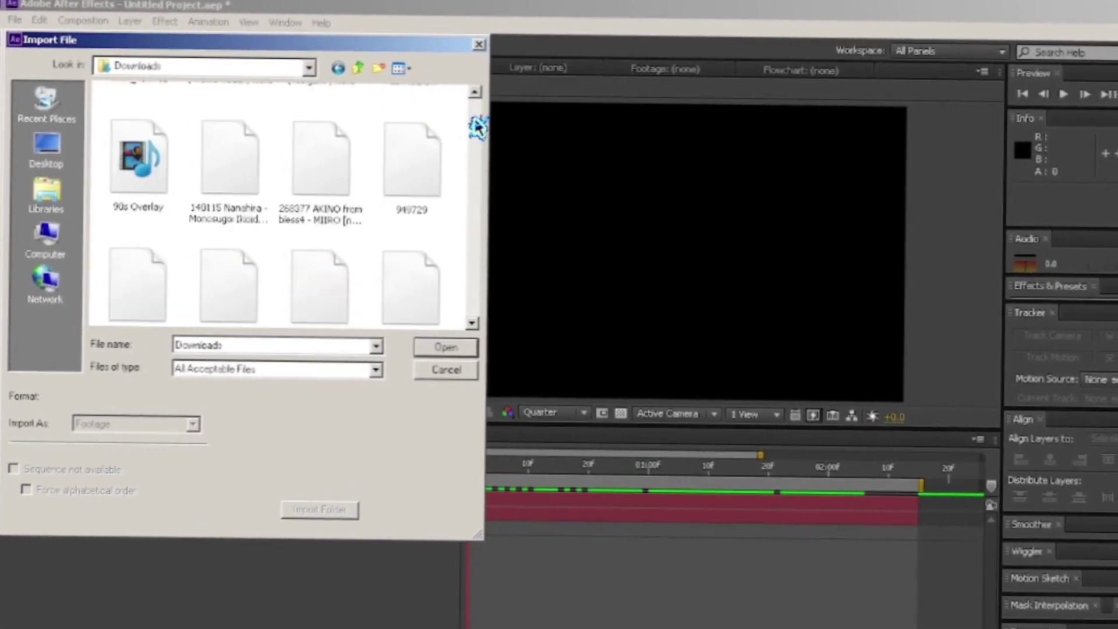
{"action": "scroll", "coordinate": [482, 117], "scroll_direction": "up", "scroll_amount": 3}
{"action": "scroll", "coordinate": [481, 125], "scroll_direction": "down", "scroll_amount": 5}
{"action": "scroll", "coordinate": [472, 134], "scroll_direction": "down", "scroll_amount": 2}
{"action": "scroll", "coordinate": [473, 131], "scroll_direction": "up", "scroll_amount": 4}
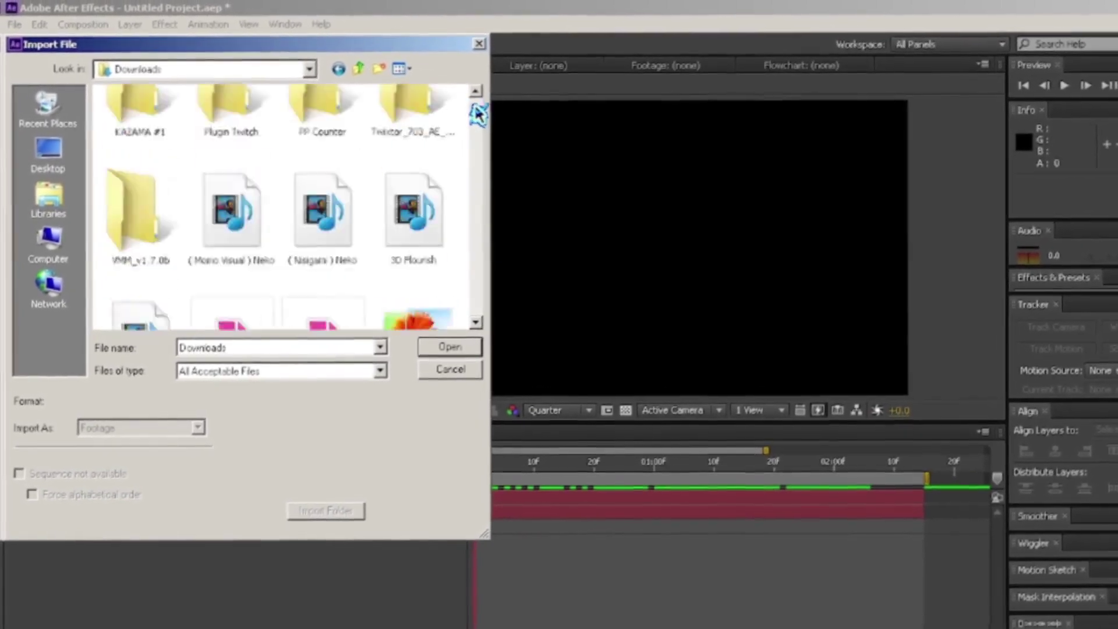
{"action": "scroll", "coordinate": [475, 128], "scroll_direction": "down", "scroll_amount": 4}
{"action": "scroll", "coordinate": [482, 124], "scroll_direction": "down", "scroll_amount": 2}
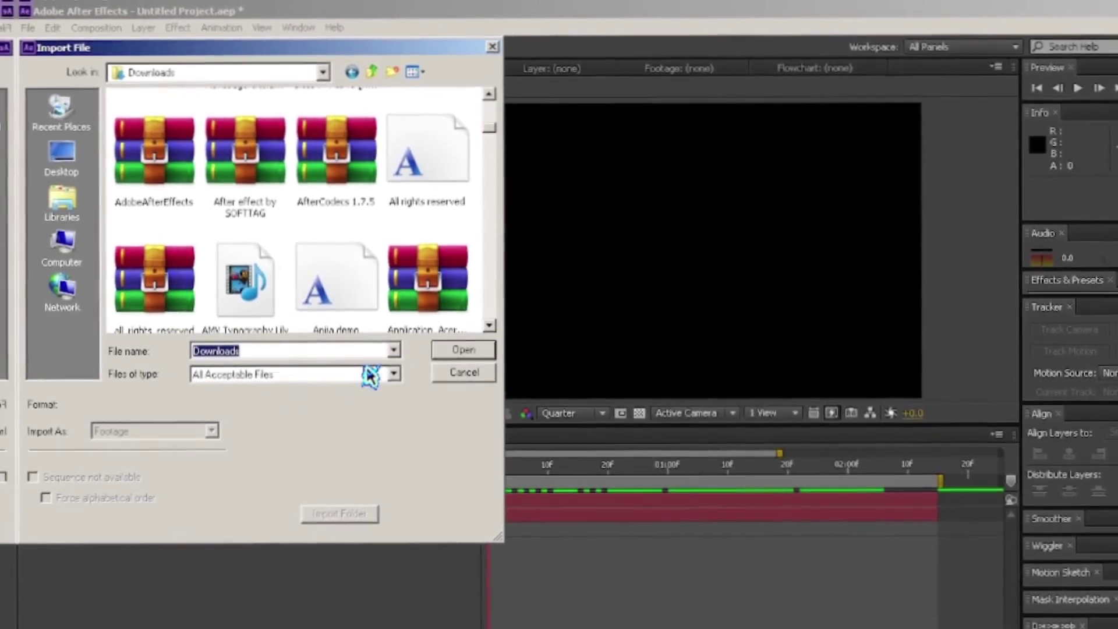
Import the Floor_Texture from videocopilot.jpg image from Downloads.
{"action": "left_click", "coordinate": [390, 348]}
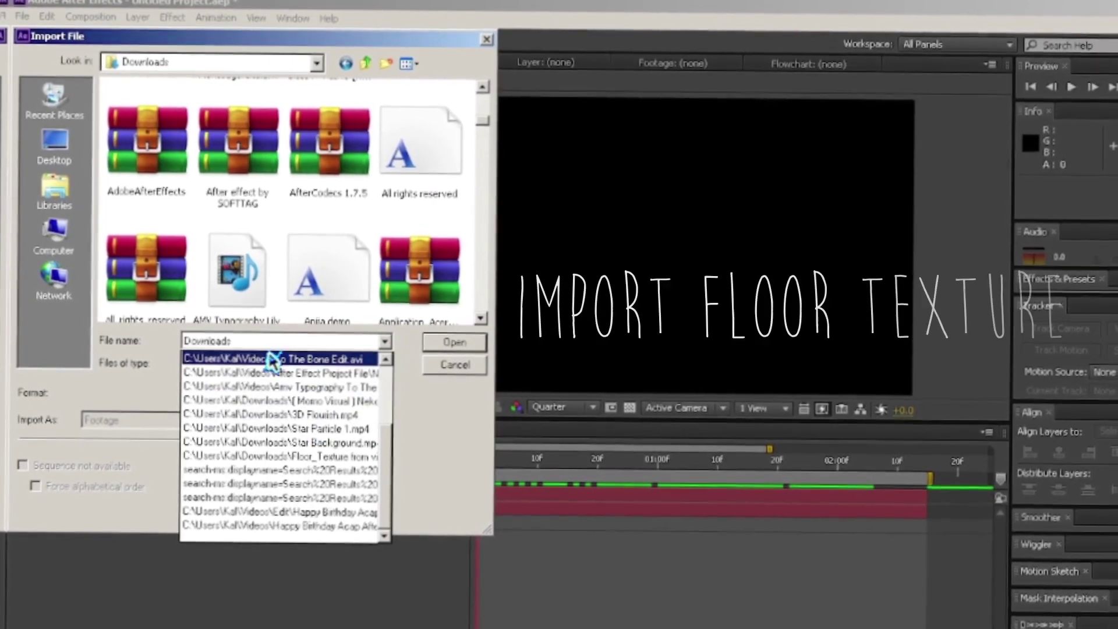
{"action": "left_click", "coordinate": [228, 342]}
{"action": "type", "text": "Fl"}
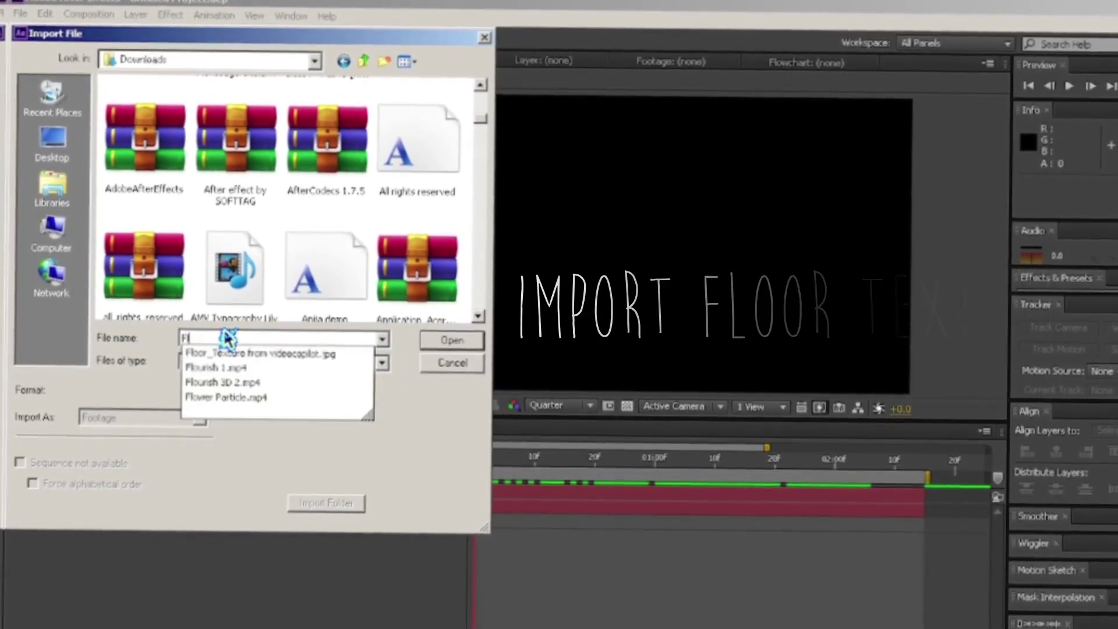
{"action": "type", "text": "oor_Texture from videocopilot.jpg"}
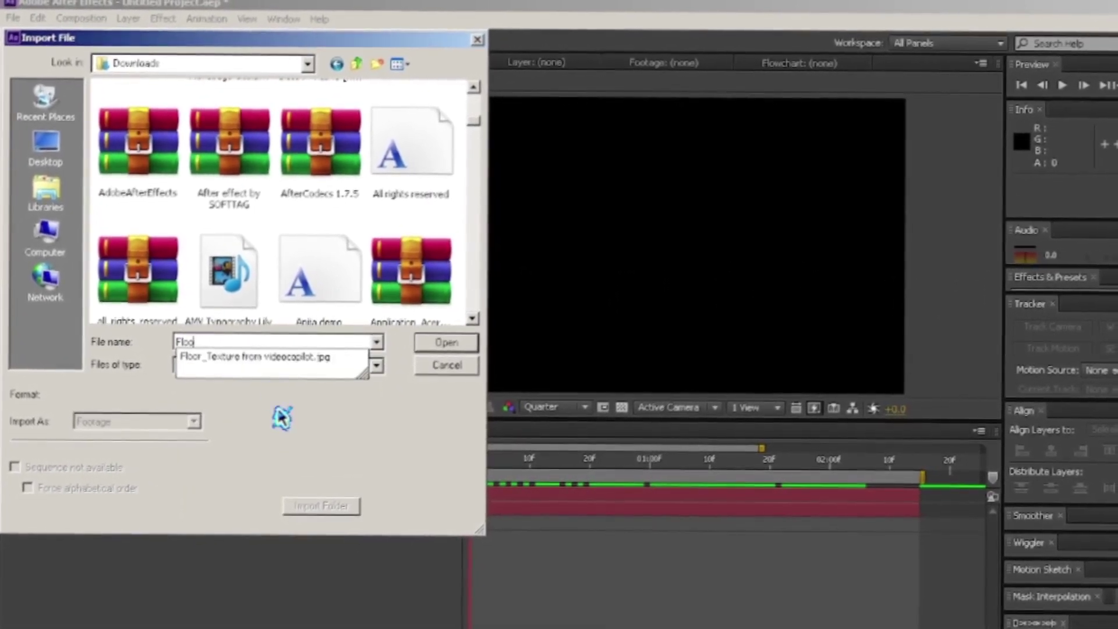
{"action": "left_click", "coordinate": [446, 350]}
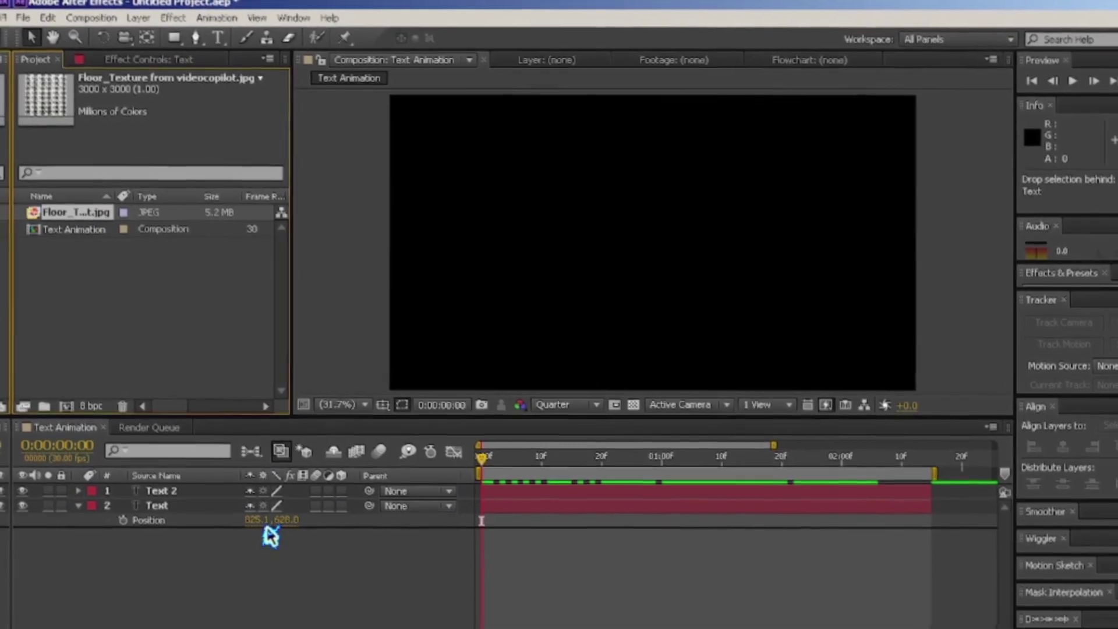
Place the floor texture into the composition and split it at 0:00:02:15.
{"action": "left_click_drag", "start_coordinate": [236, 508], "coordinate": [235, 504]}
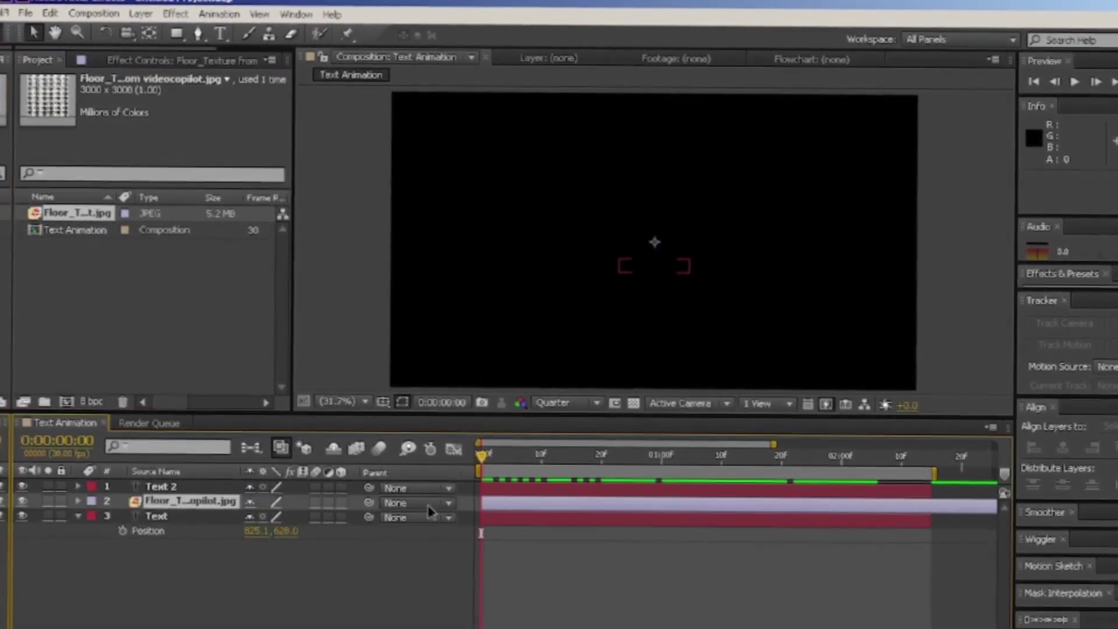
{"action": "left_click", "coordinate": [492, 461]}
{"action": "left_click_drag", "start_coordinate": [489, 469], "coordinate": [940, 518]}
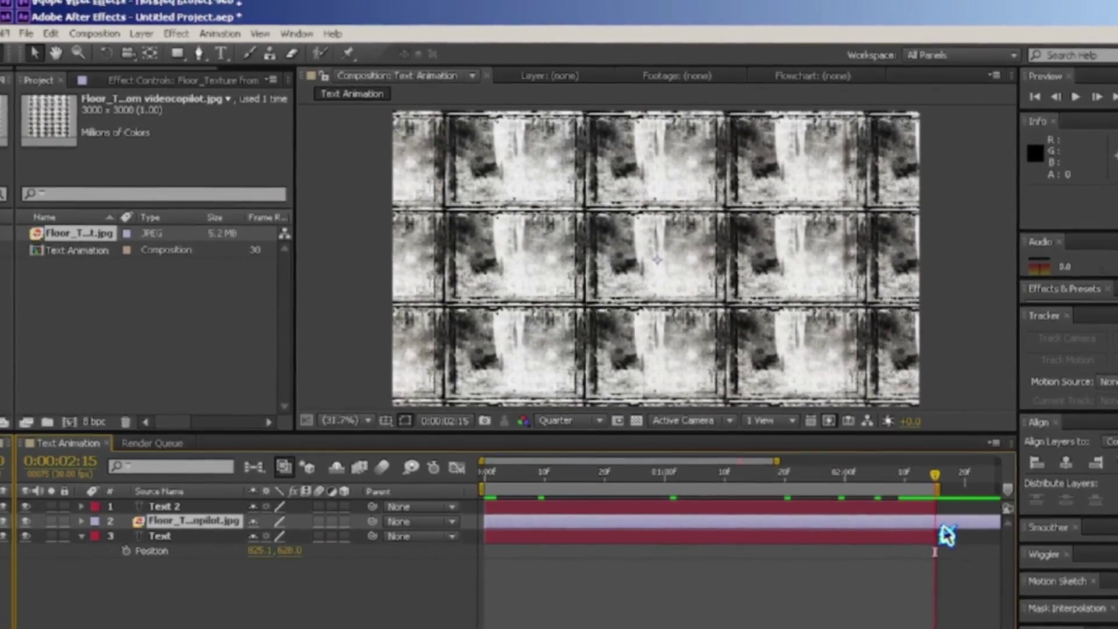
{"action": "key", "text": "ctrl+shift+d"}
{"action": "left_click_drag", "start_coordinate": [938, 472], "coordinate": [763, 490]}
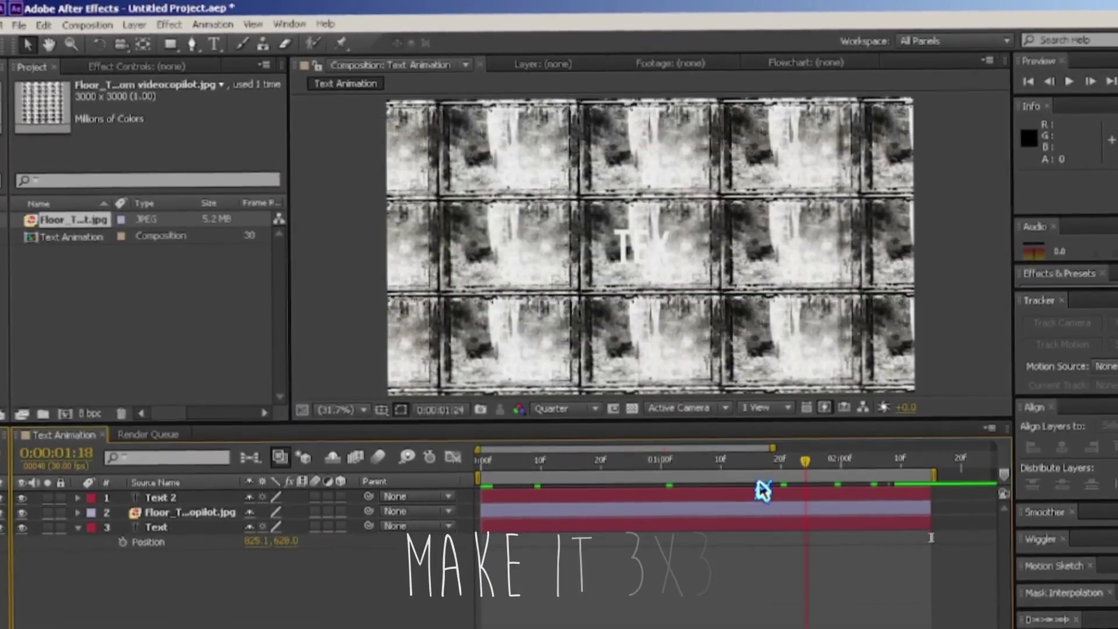
Scale the floor texture layer up to 130% and collapse its properties.
{"action": "key", "text": "s"}
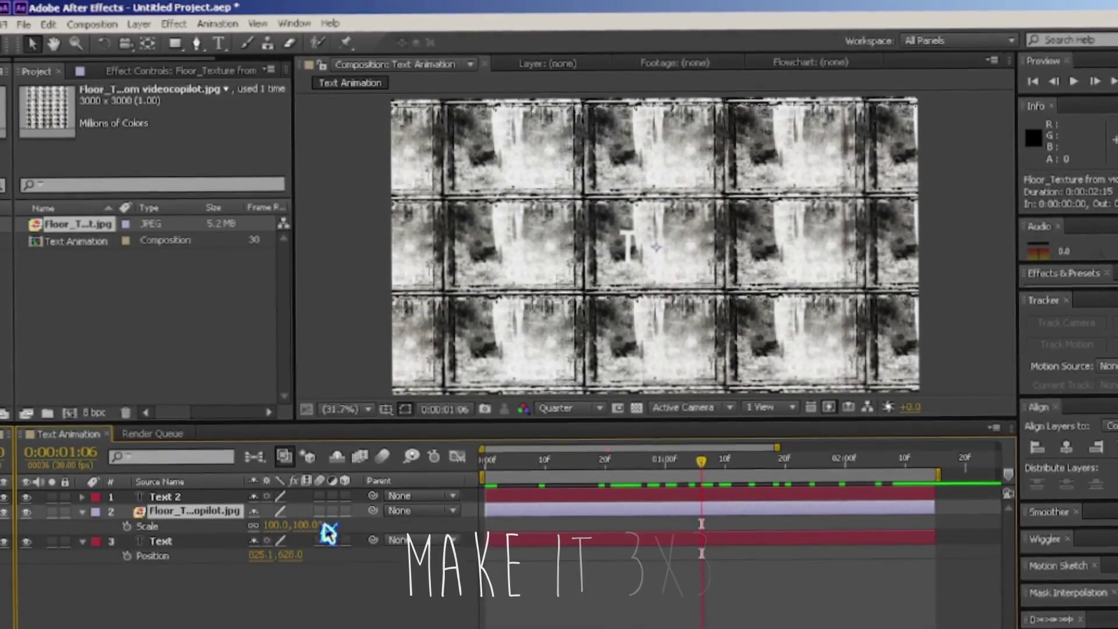
{"action": "mouse_move", "coordinate": [308, 525]}
{"action": "left_mouse_down"}
{"action": "mouse_move", "coordinate": [400, 527]}
{"action": "mouse_move", "coordinate": [317, 508]}
{"action": "left_mouse_up"}
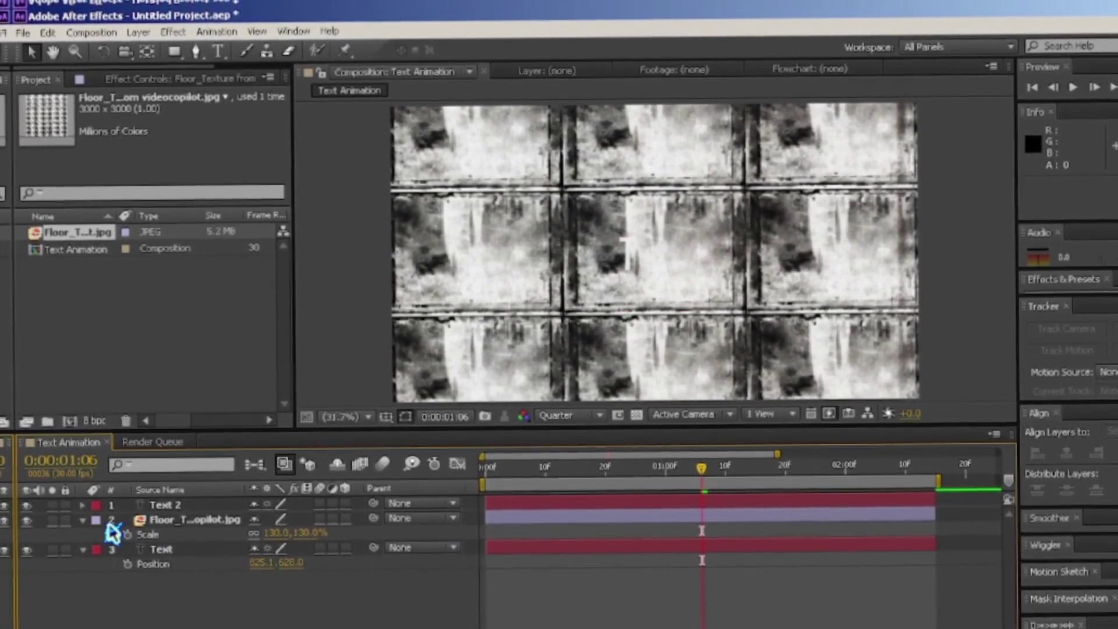
{"action": "left_click", "coordinate": [86, 534]}
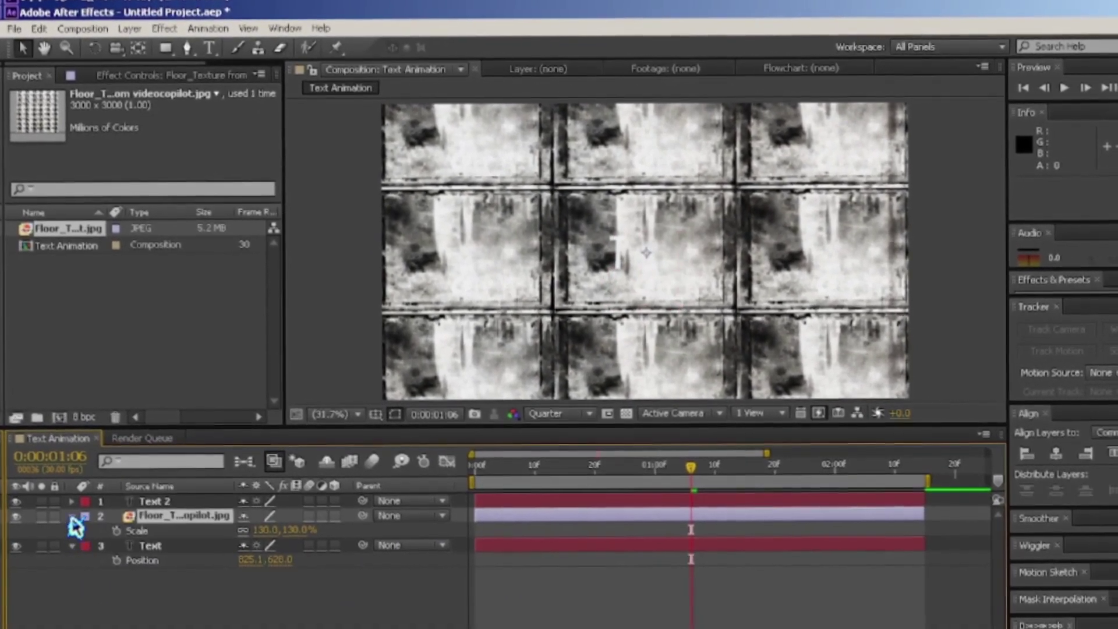
{"action": "left_click", "coordinate": [71, 513]}
{"action": "left_click", "coordinate": [71, 528]}
{"action": "left_click", "coordinate": [95, 583]}
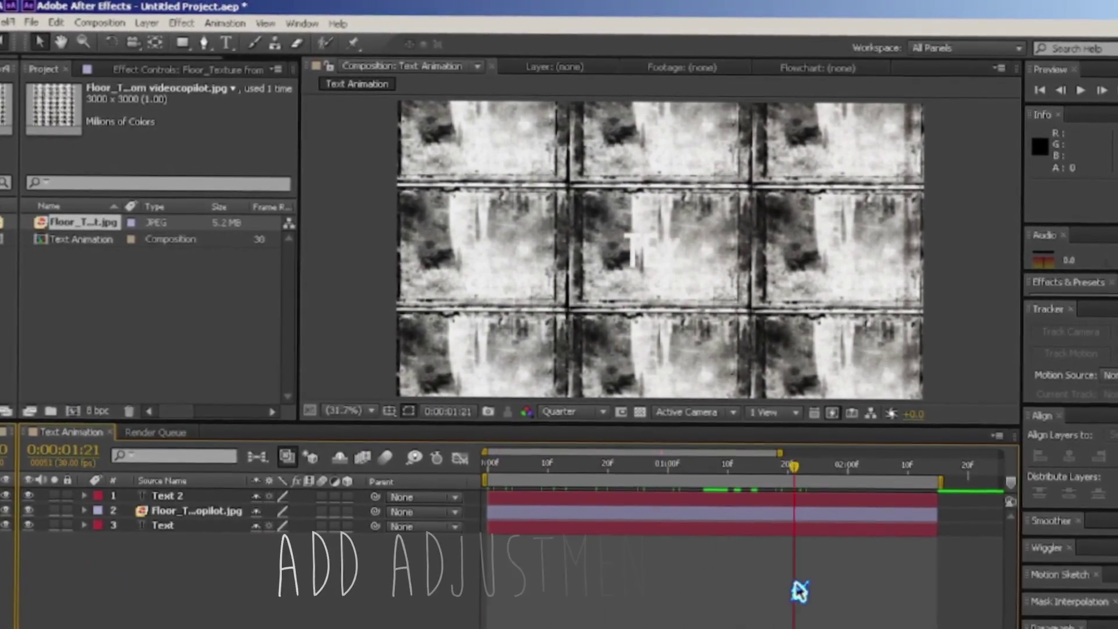
Create Adjustment Layer 1 and move it below Text 2.
{"action": "left_click", "coordinate": [651, 467]}
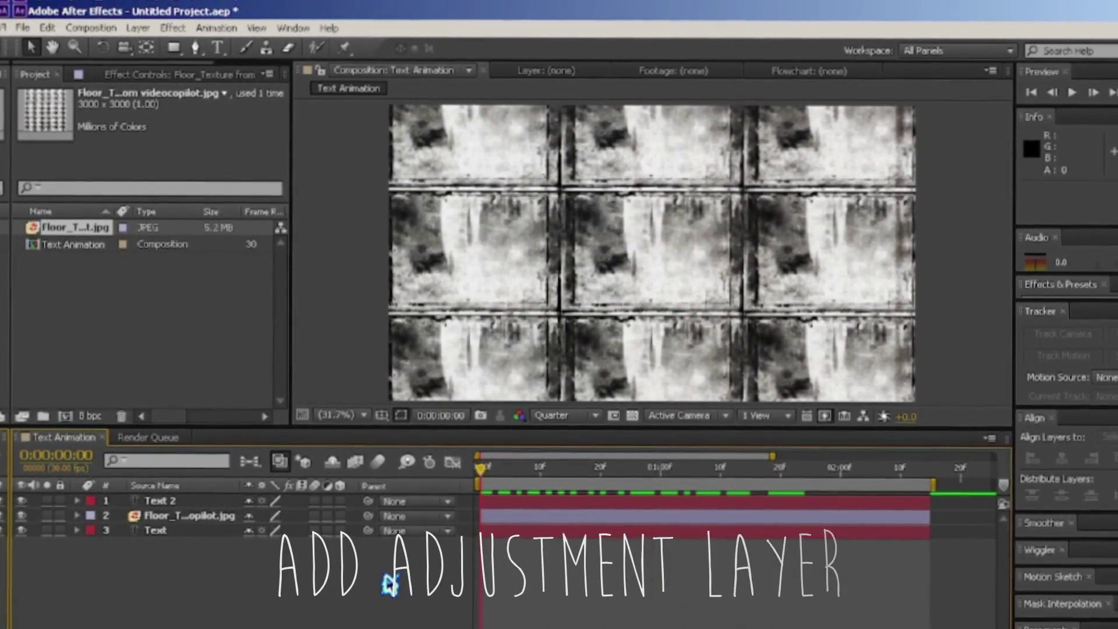
{"action": "right_click", "coordinate": [389, 584]}
{"action": "mouse_move", "coordinate": [412, 424]}
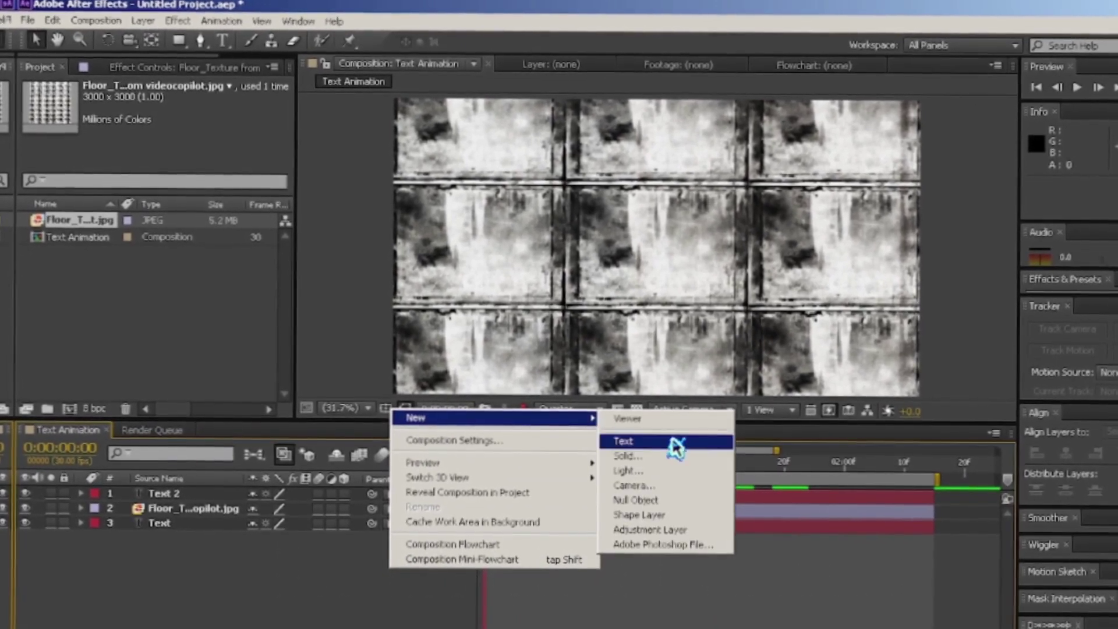
{"action": "left_click", "coordinate": [650, 529]}
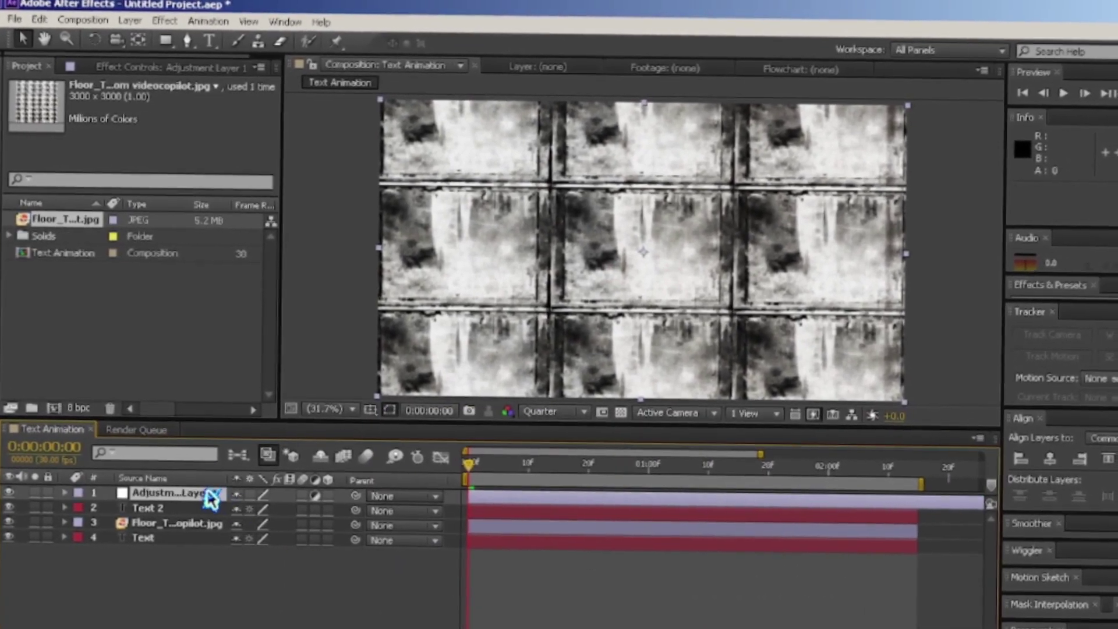
{"action": "left_click_drag", "start_coordinate": [207, 522], "coordinate": [198, 515]}
Trim the adjustment layer at about 0:00:02:12, preview, and hide the floor texture layer.
{"action": "left_click", "coordinate": [893, 461]}
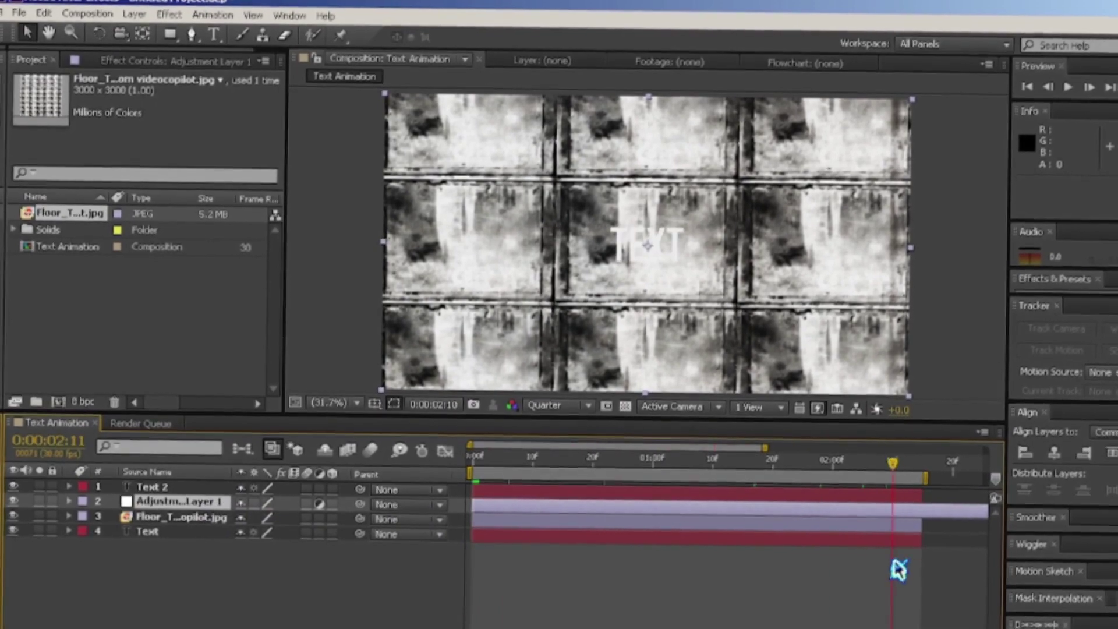
{"action": "key", "text": "Page_Down"}
{"action": "key", "text": "ctrl+shift+d"}
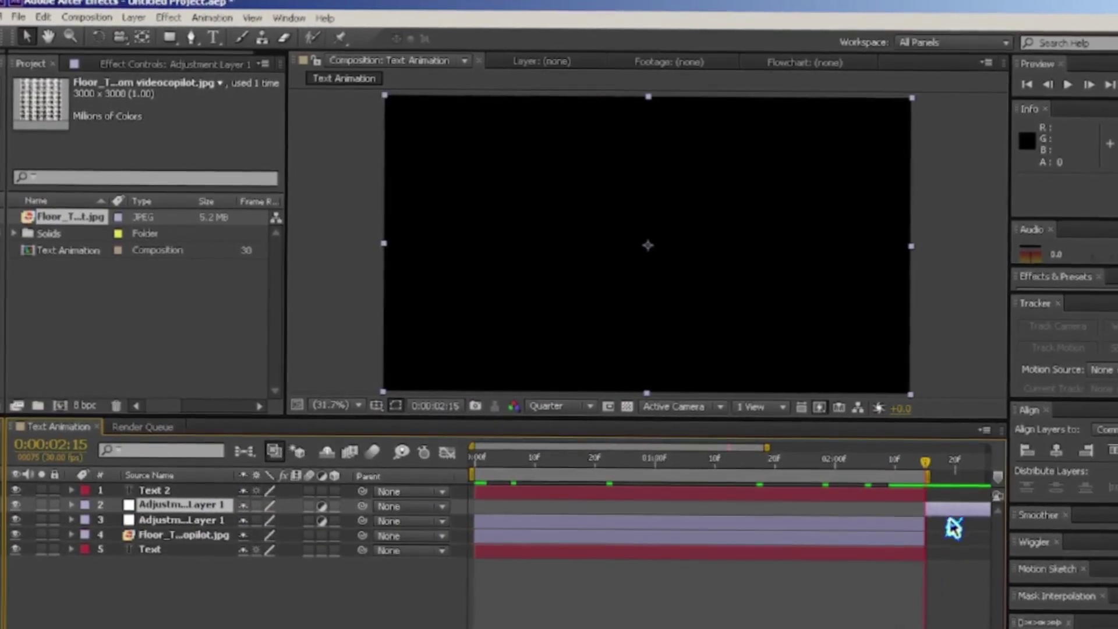
{"action": "key", "text": "Delete"}
{"action": "key", "text": "space"}
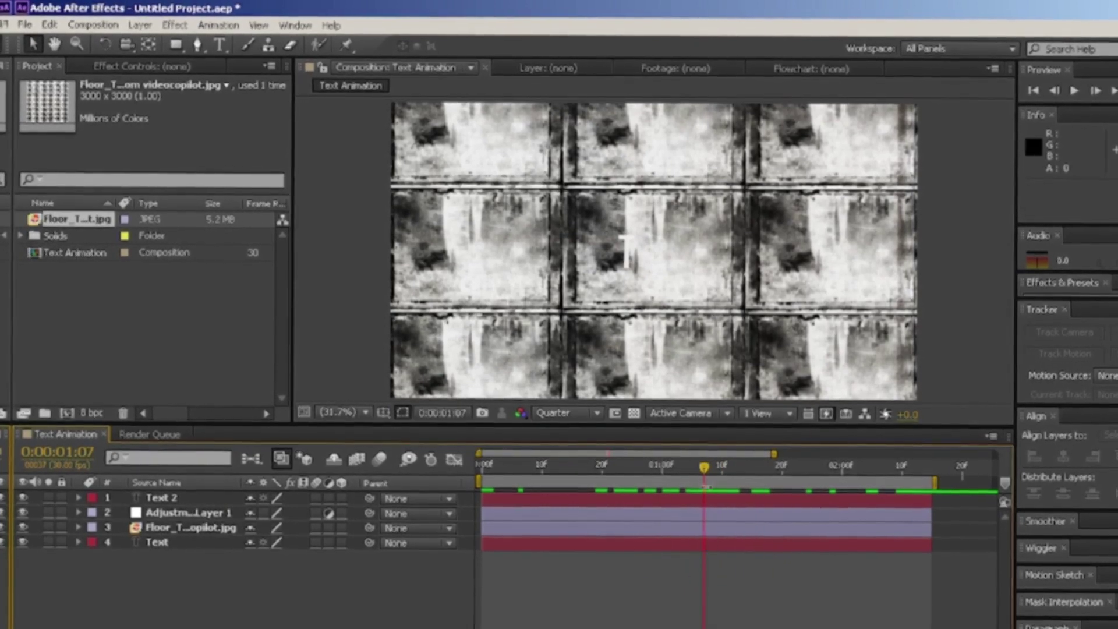
{"action": "left_click", "coordinate": [23, 527]}
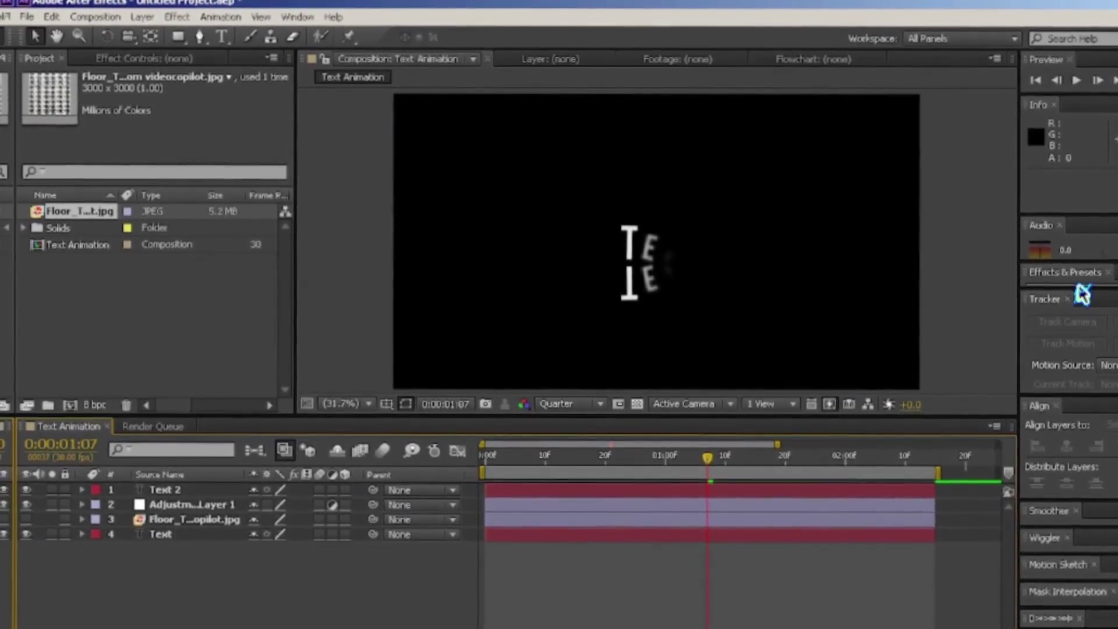
{"action": "left_click", "coordinate": [116, 59]}
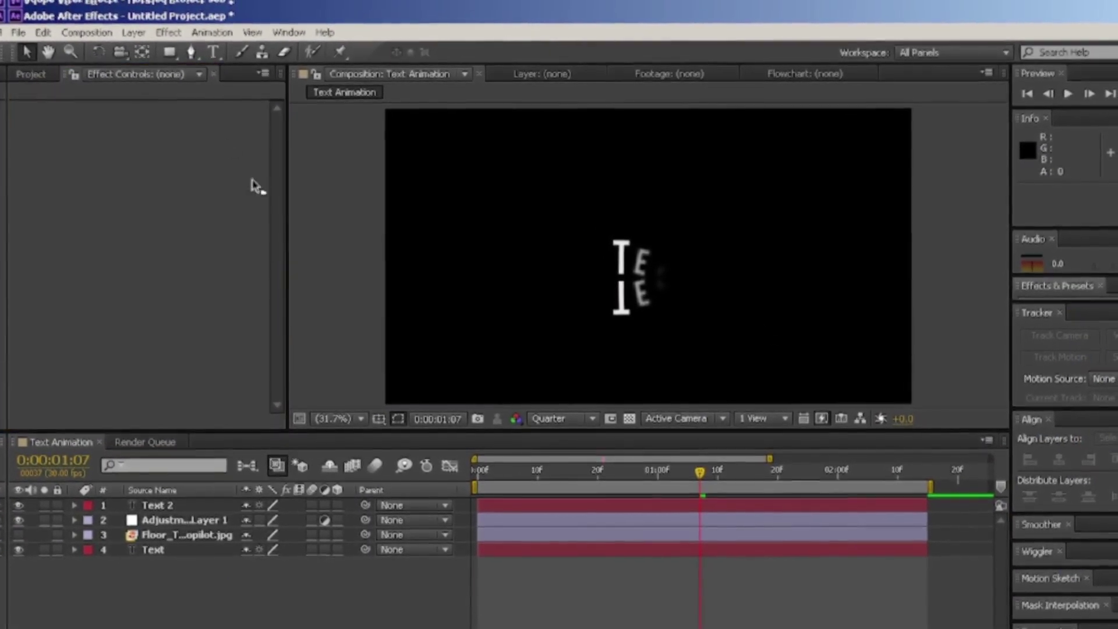
Dock Effects & Presets, search 'Compou' and apply Compound Blur to Adjustment Layer 1.
{"action": "left_click_drag", "start_coordinate": [1057, 285], "coordinate": [256, 123]}
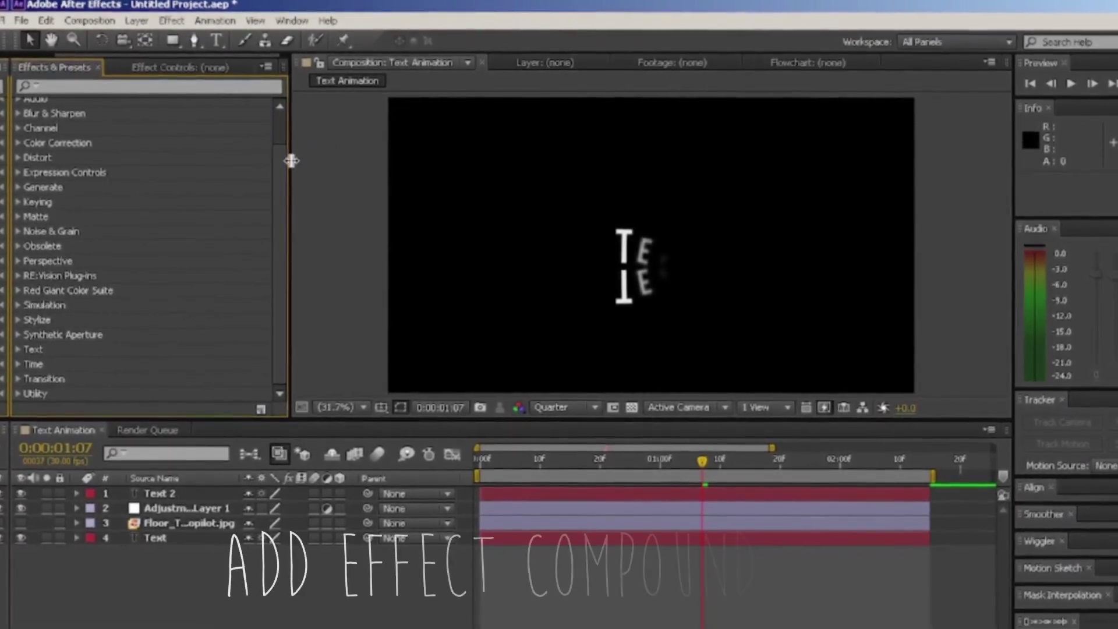
{"action": "left_click_drag", "start_coordinate": [291, 161], "coordinate": [434, 180]}
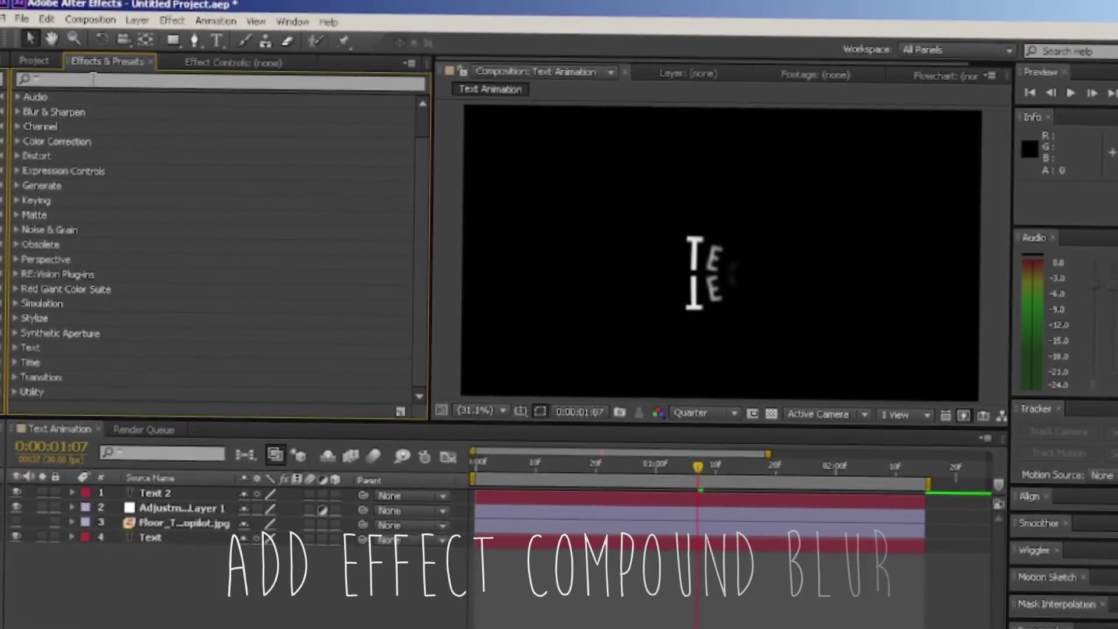
{"action": "left_click", "coordinate": [294, 536]}
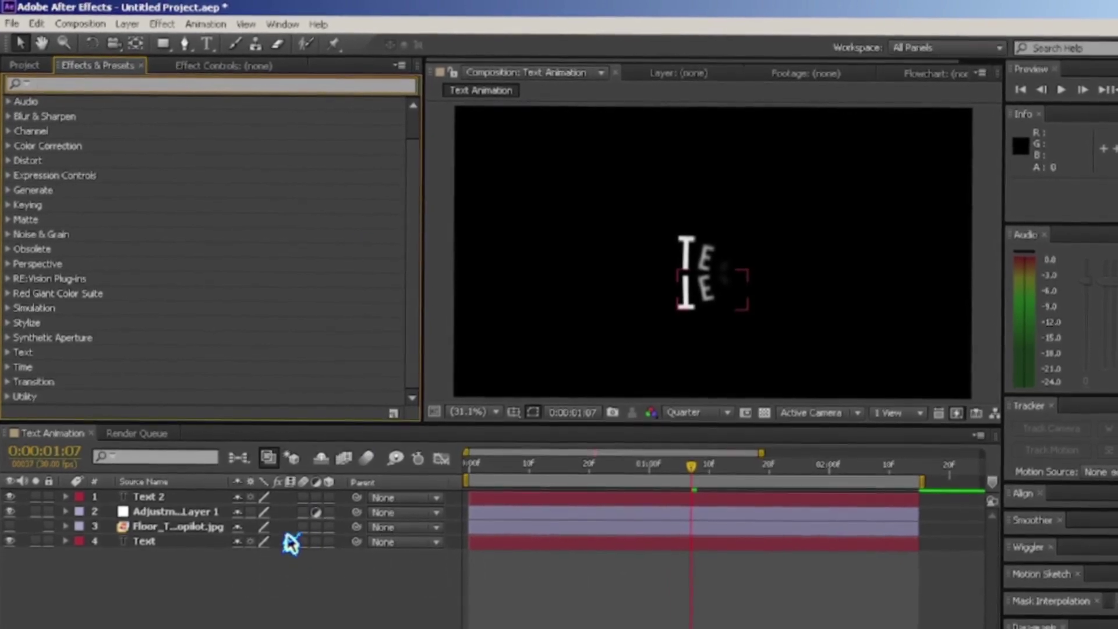
{"action": "type", "text": "Compou"}
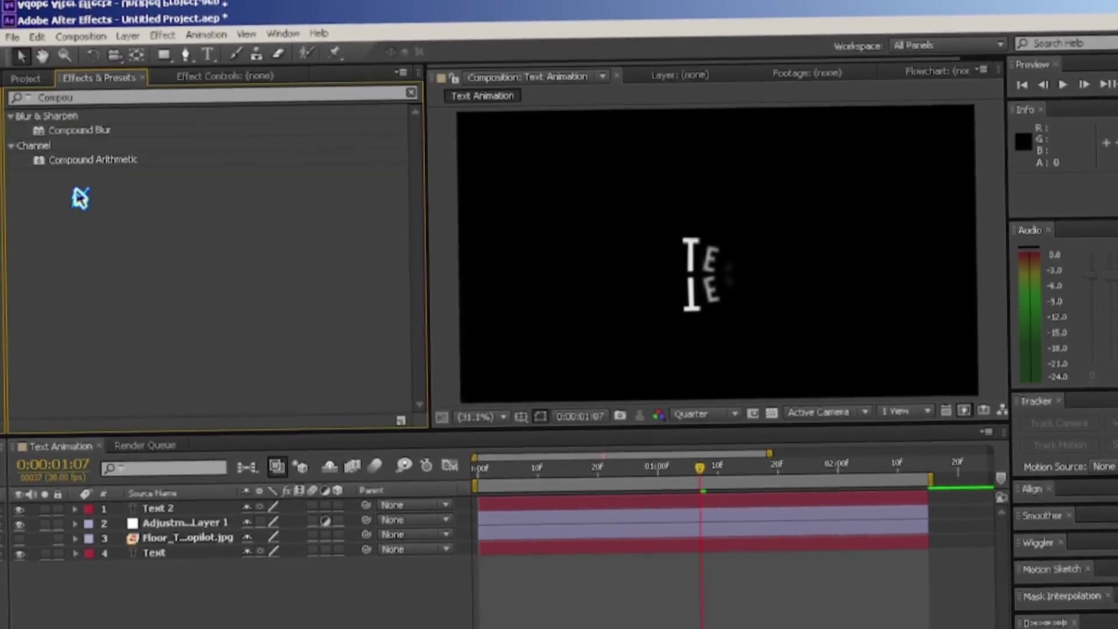
{"action": "left_click_drag", "start_coordinate": [79, 130], "coordinate": [103, 157]}
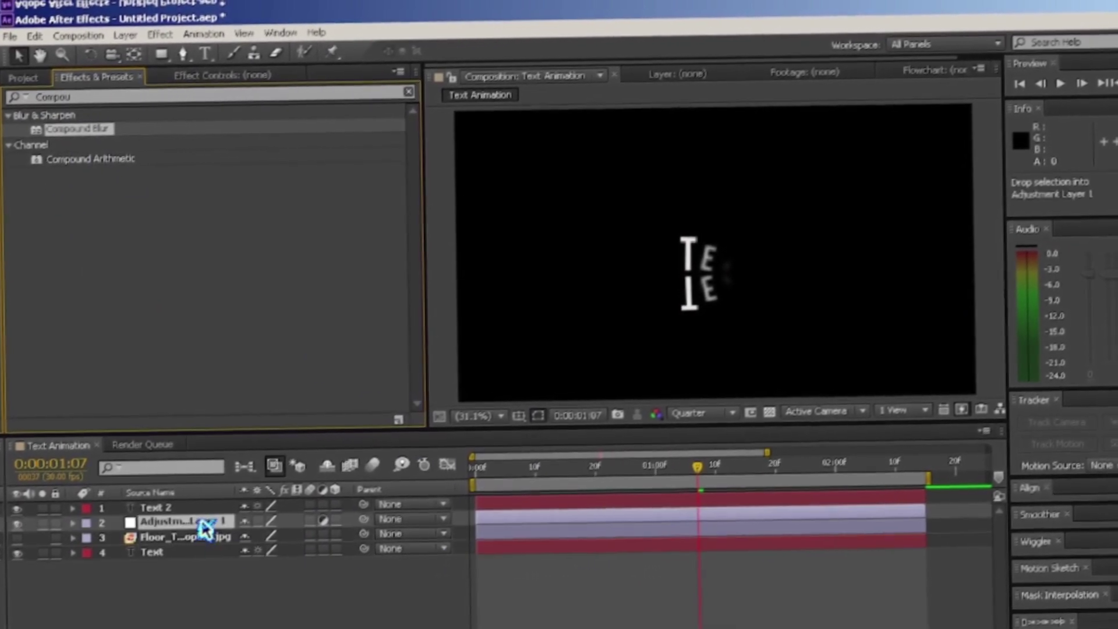
{"action": "left_click_drag", "start_coordinate": [390, 554], "coordinate": [198, 521]}
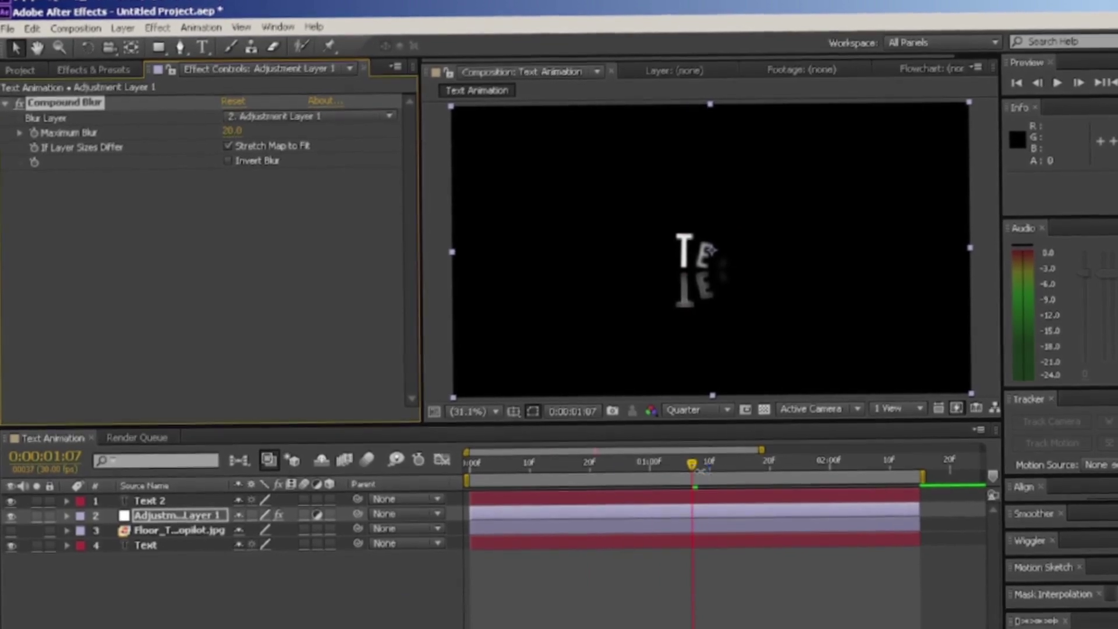
Set Compound Blur's Blur Layer to the floor texture and return to the start.
{"action": "left_click_drag", "start_coordinate": [691, 483], "coordinate": [727, 488]}
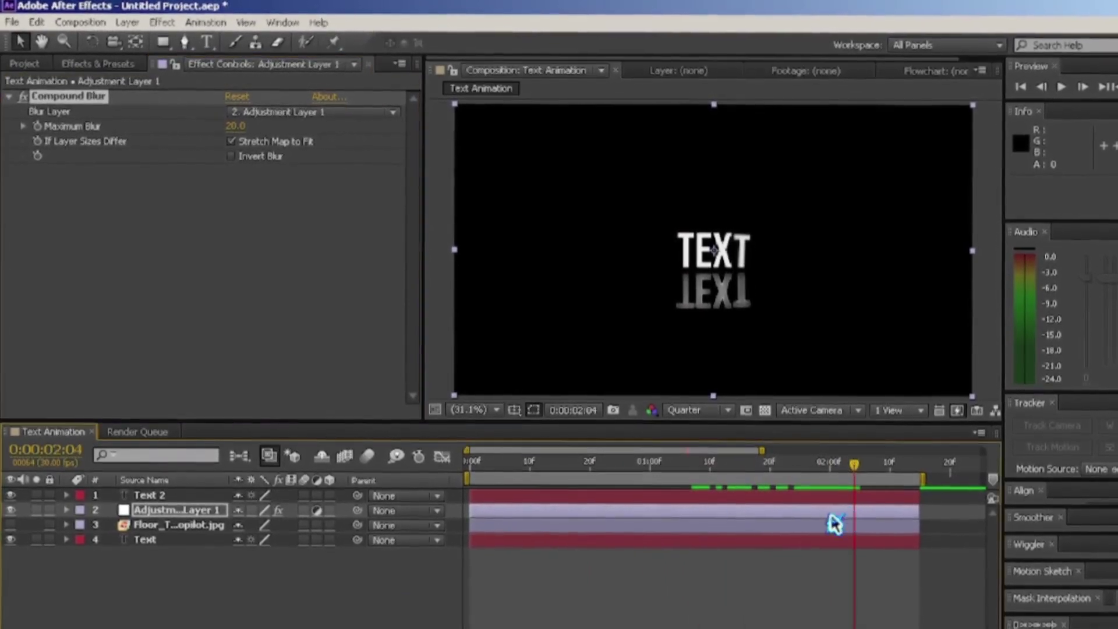
{"action": "left_click", "coordinate": [289, 112]}
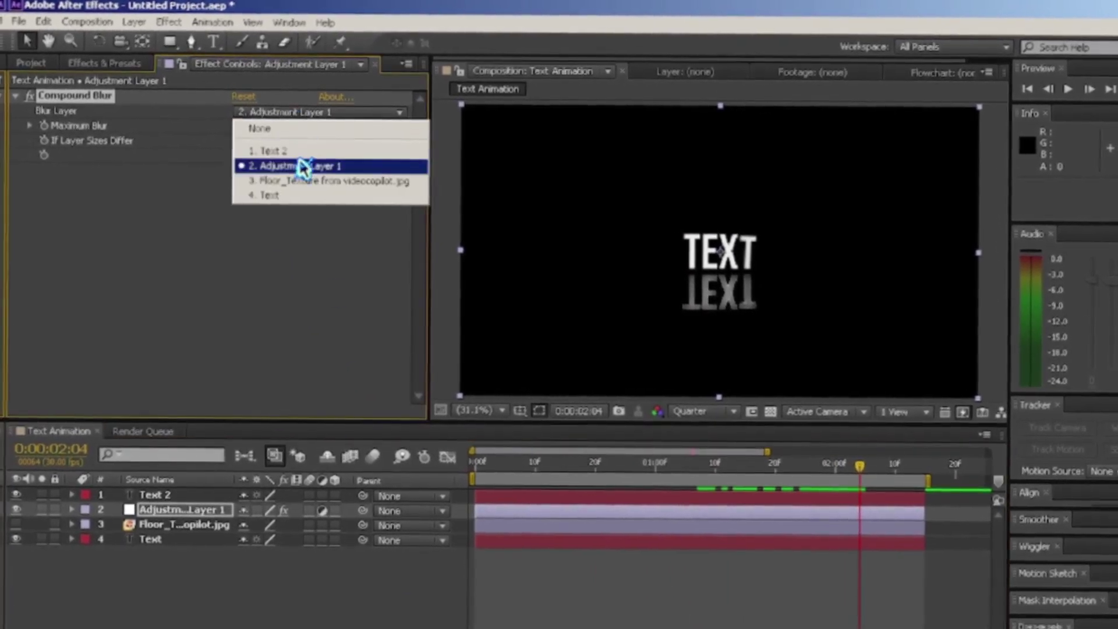
{"action": "left_click", "coordinate": [304, 181]}
{"action": "left_click", "coordinate": [720, 545]}
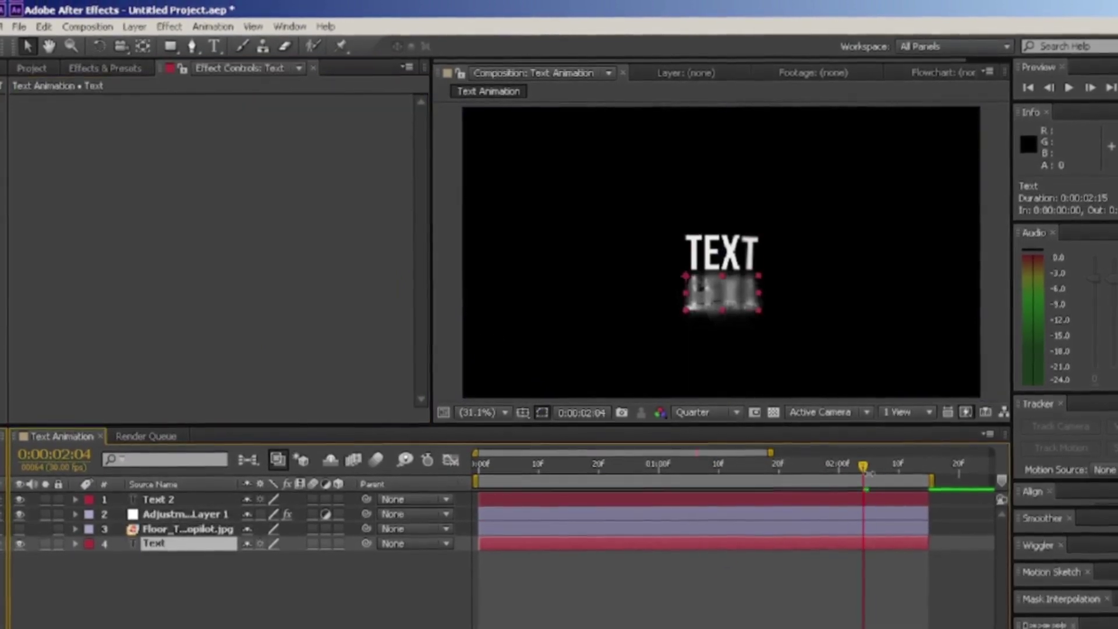
{"action": "left_click_drag", "start_coordinate": [825, 473], "coordinate": [488, 459]}
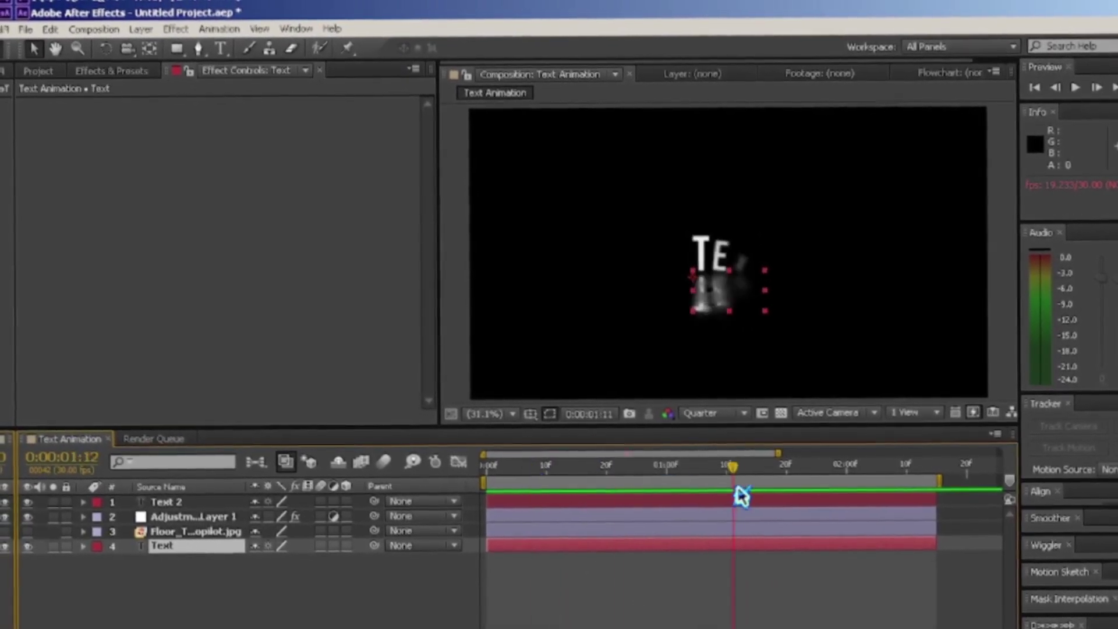
Search 'glass' in Effects & Presets and apply CC Glass to Adjustment Layer 1.
{"action": "left_click", "coordinate": [102, 68]}
{"action": "type", "text": "Compou"}
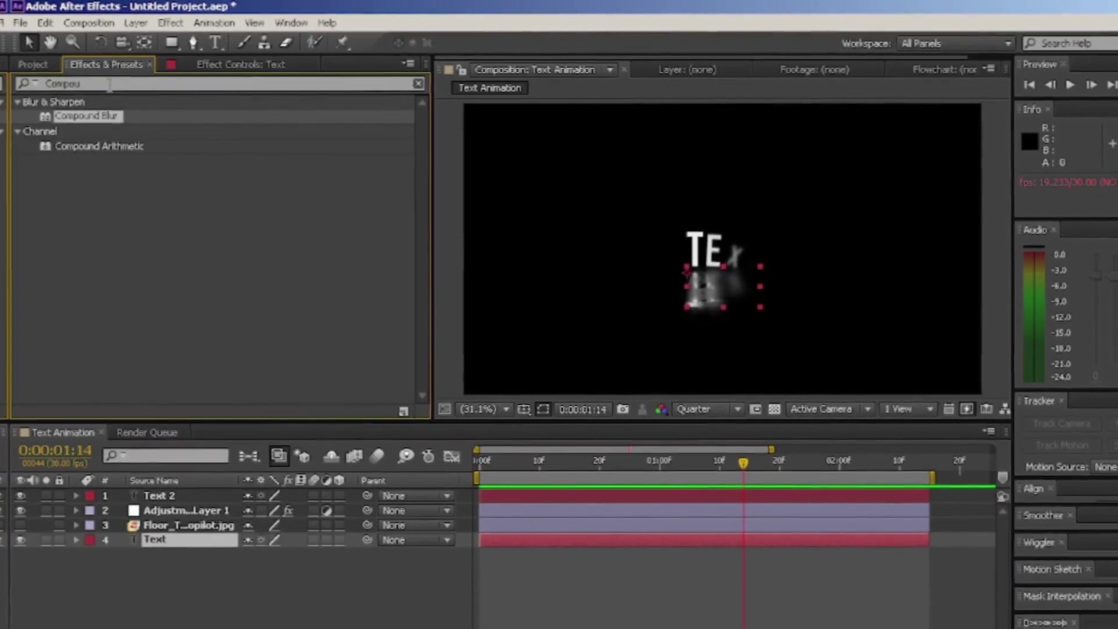
{"action": "left_click", "coordinate": [109, 85]}
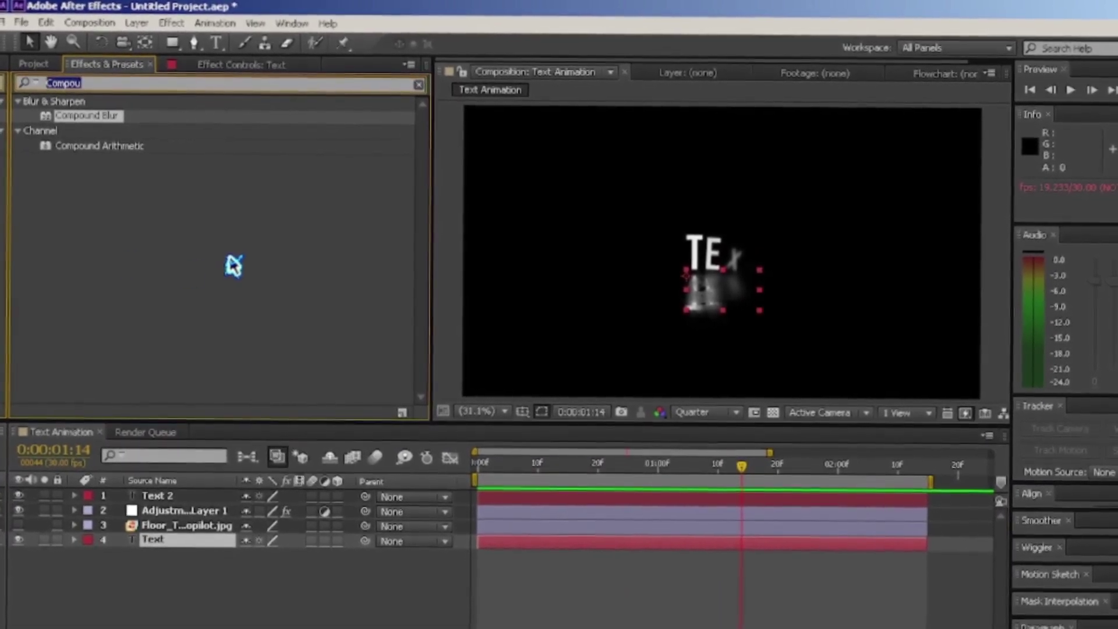
{"action": "key", "text": "BackSpace"}
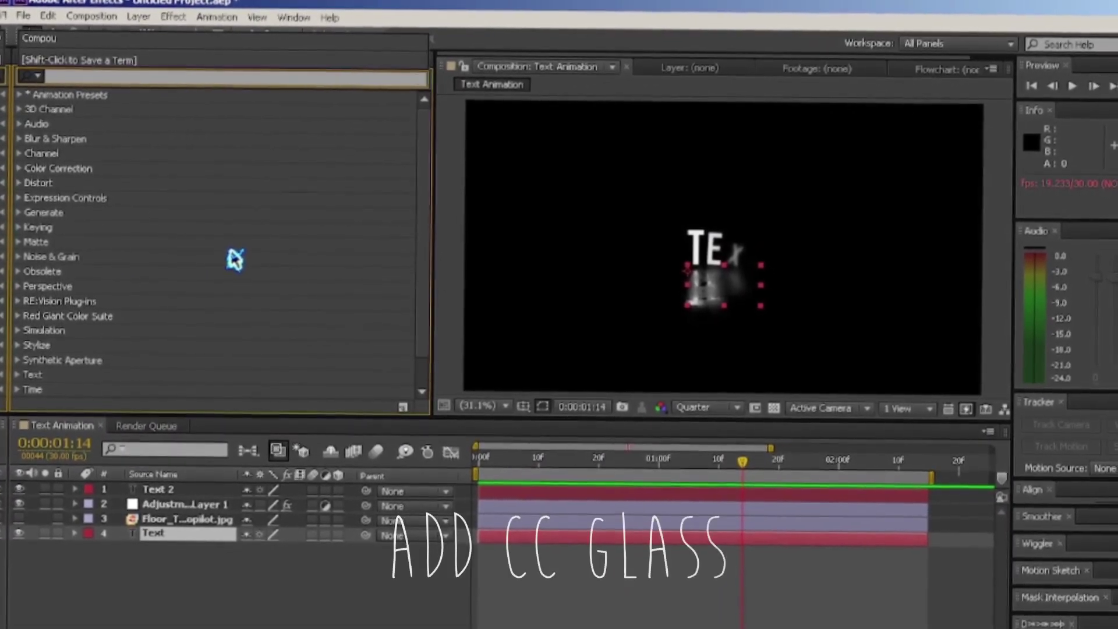
{"action": "type", "text": "glass"}
{"action": "left_click_drag", "start_coordinate": [88, 147], "coordinate": [678, 518]}
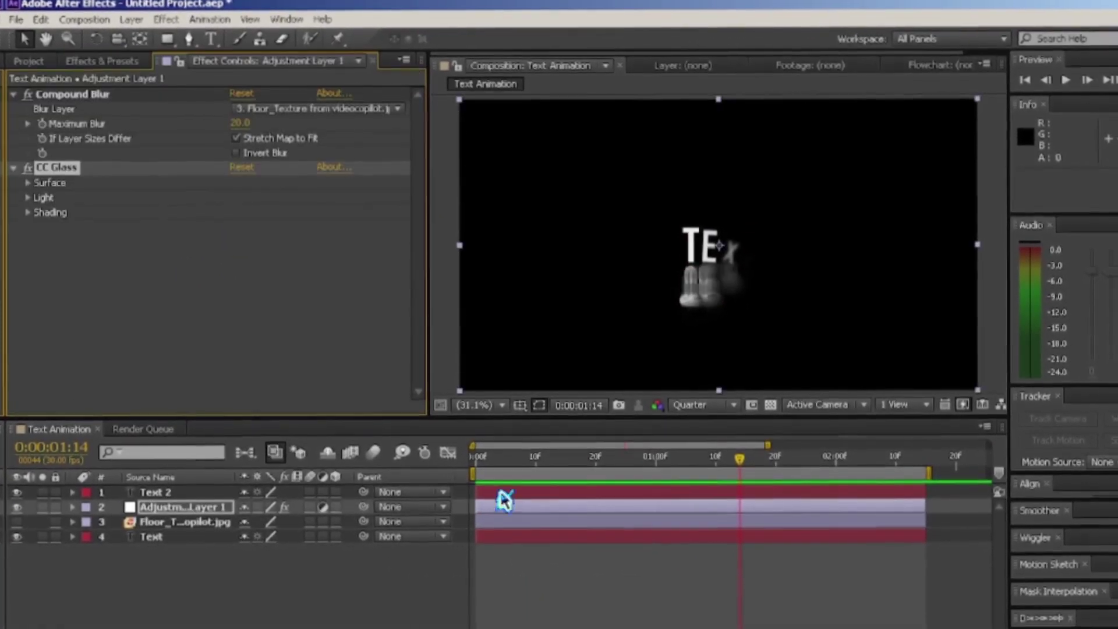
Set CC Glass Surface Height to 10 and Softness to 50, then select Compound Blur and CC Glass together.
{"action": "left_click", "coordinate": [27, 182]}
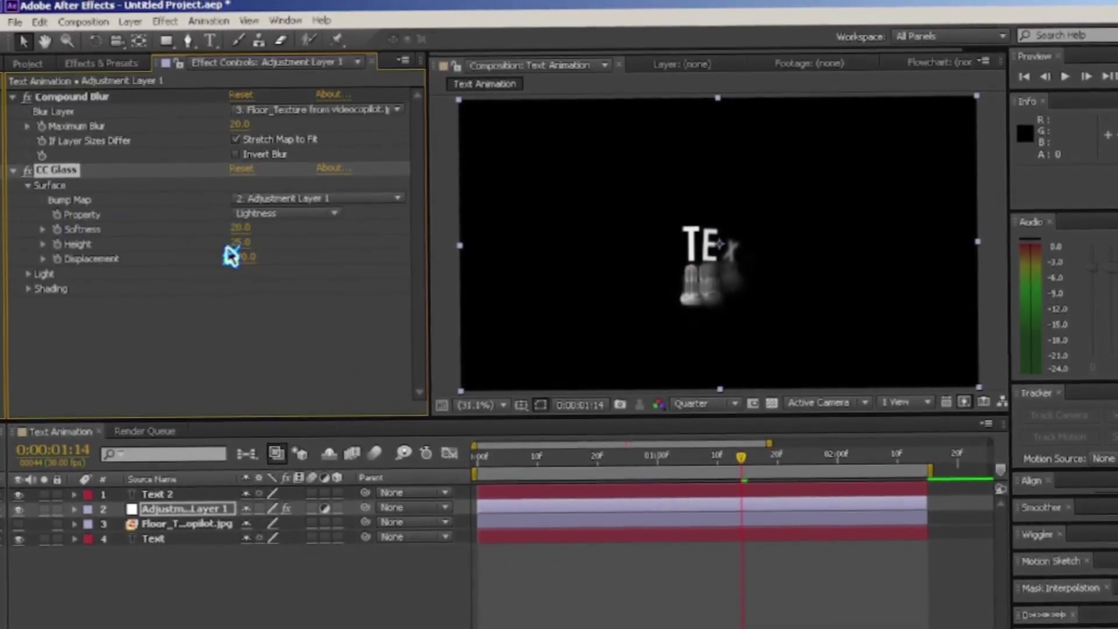
{"action": "left_click", "coordinate": [240, 241]}
{"action": "type", "text": "10"}
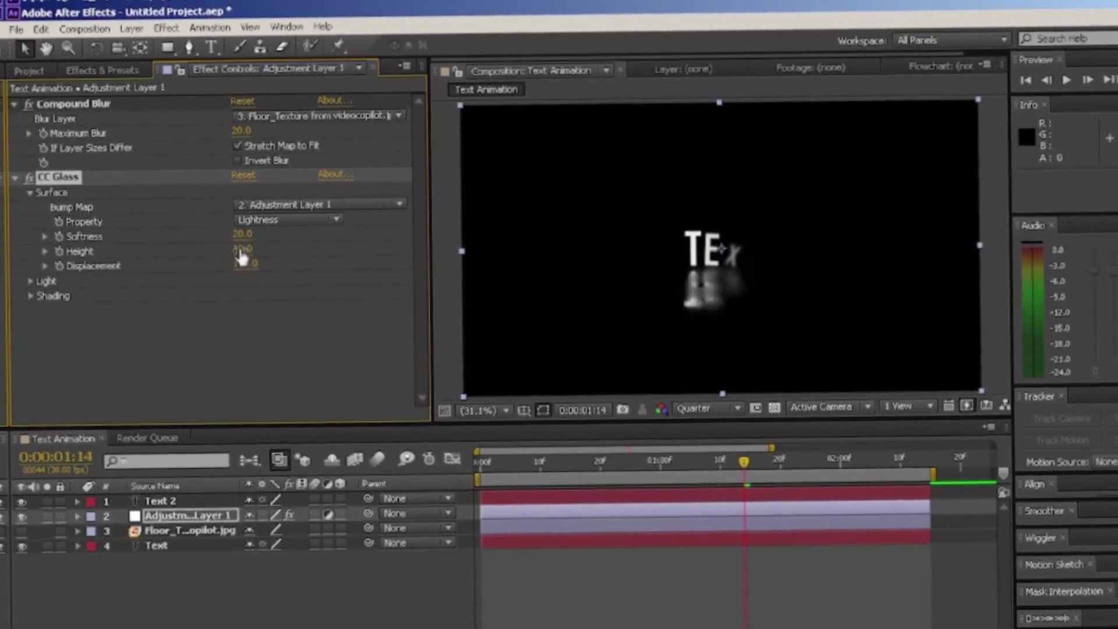
{"action": "left_click", "coordinate": [240, 235]}
{"action": "type", "text": "50"}
{"action": "key", "text": "Return"}
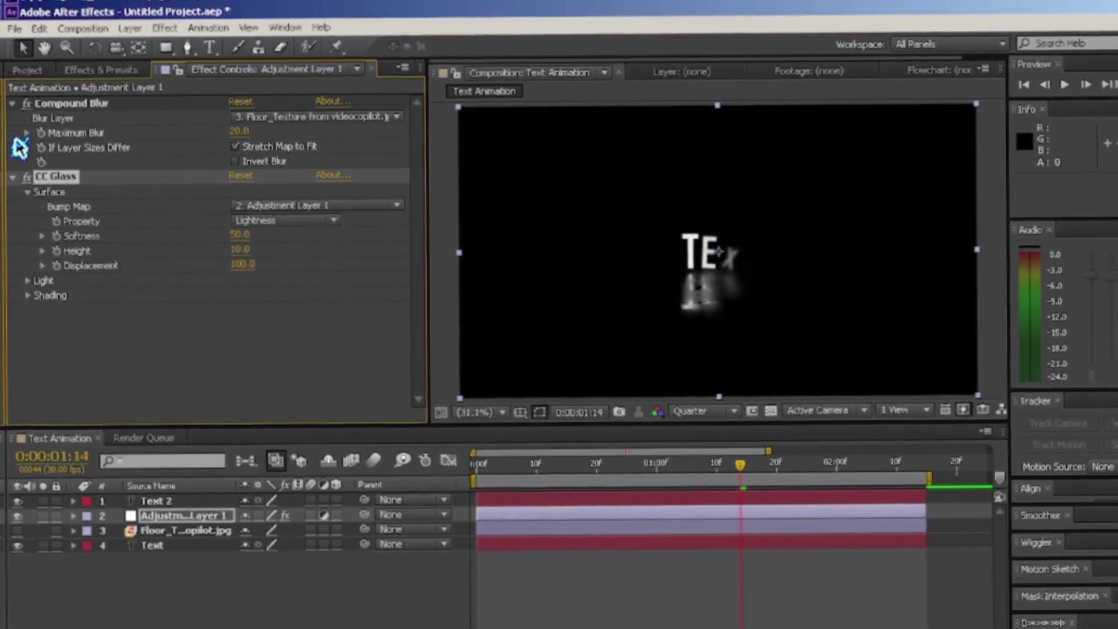
{"action": "left_click", "coordinate": [21, 104]}
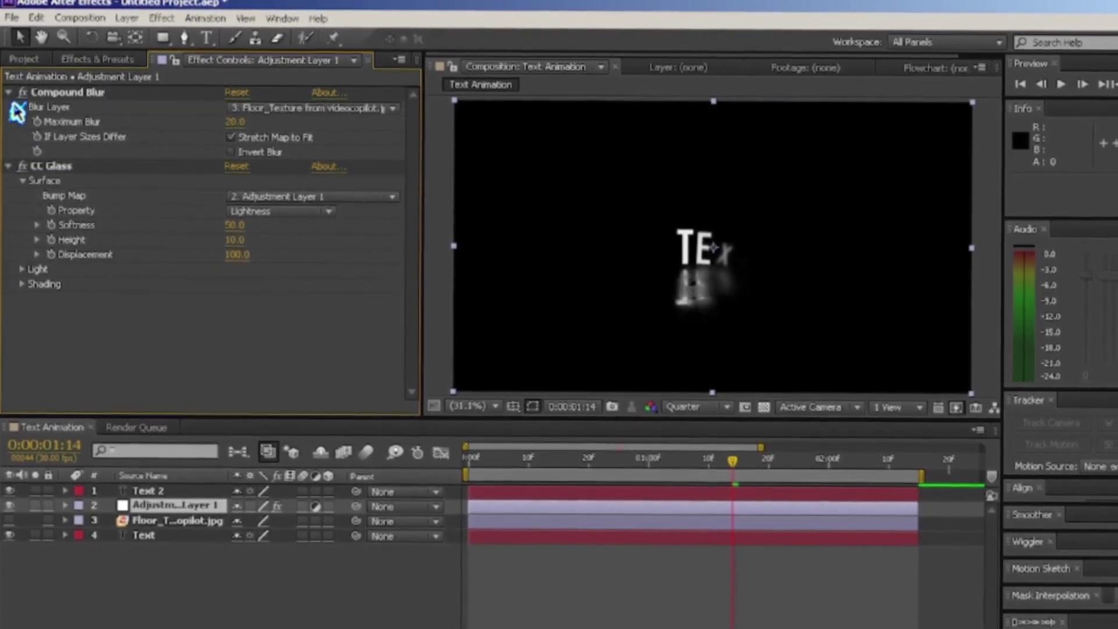
{"action": "left_click", "coordinate": [52, 168], "text": "ctrl"}
Collapse the Compound Blur and CC Glass settings and preview the reflected title animation.
{"action": "key", "text": "ctrl+grave"}
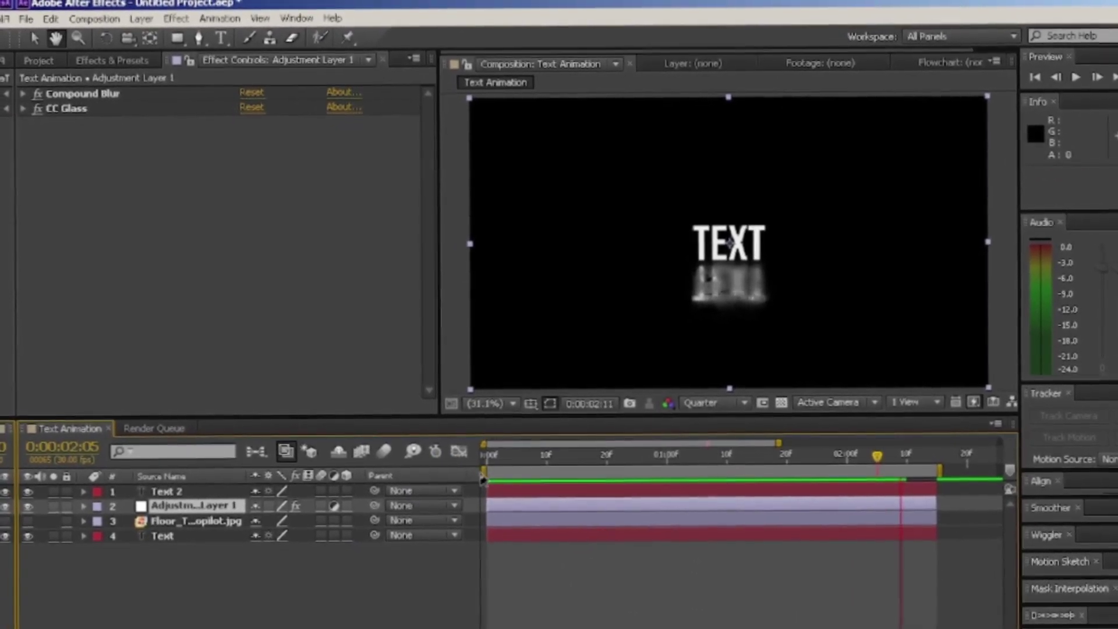
{"action": "key", "text": "space"}
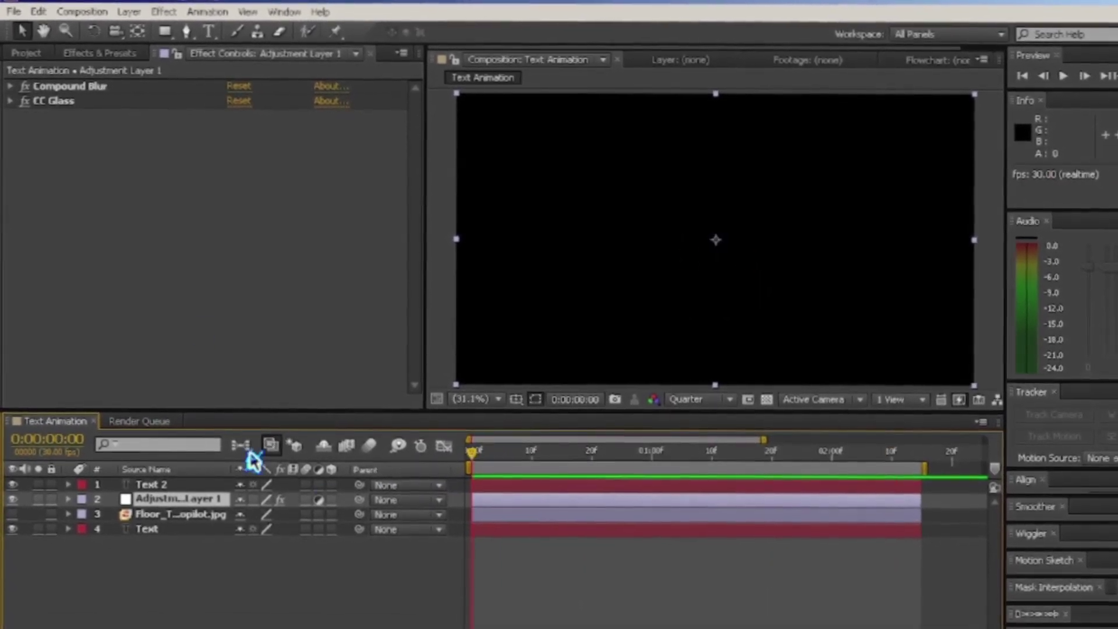
Apply the Glow effect to the Text 2 layer and move to a frame showing the title.
{"action": "left_click", "coordinate": [99, 53]}
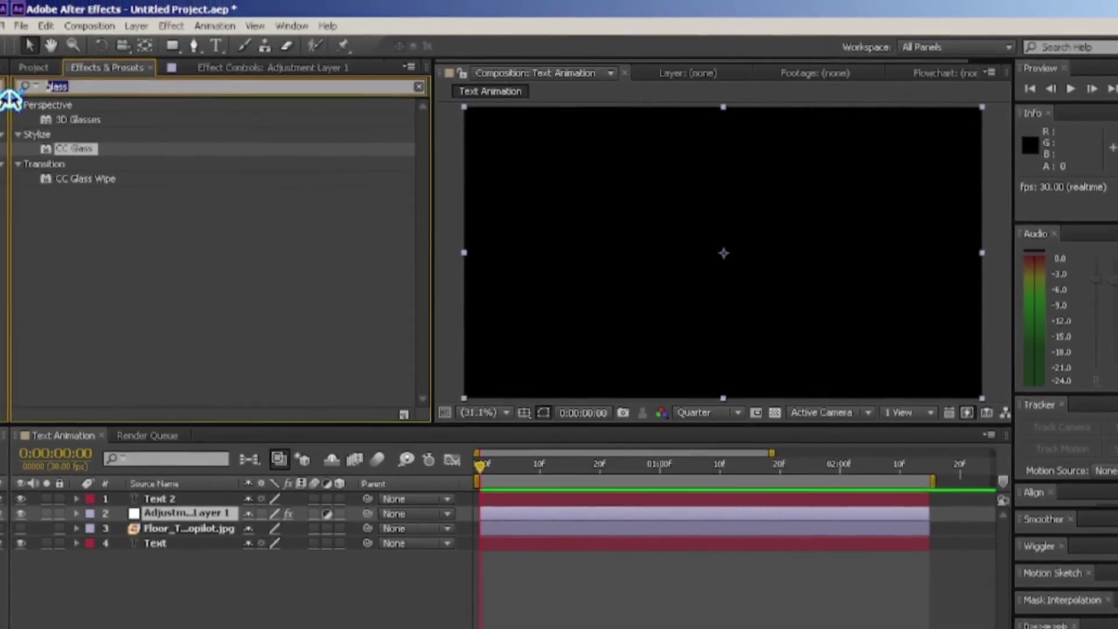
{"action": "type", "text": "Glow"}
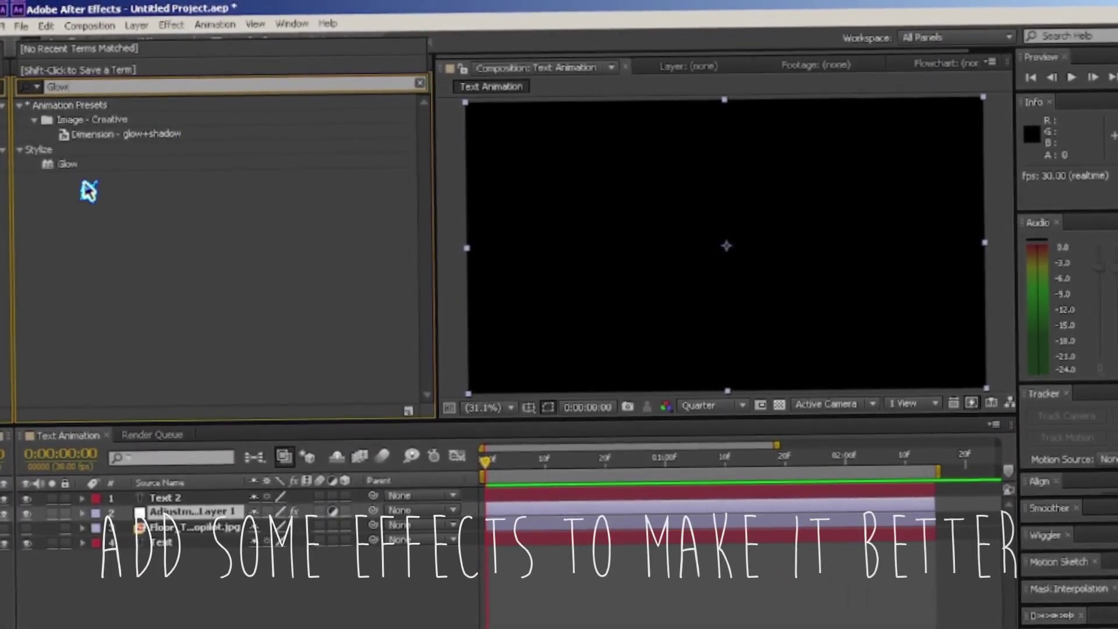
{"action": "mouse_move", "coordinate": [64, 163]}
{"action": "left_mouse_down"}
{"action": "mouse_move", "coordinate": [569, 512]}
{"action": "mouse_move", "coordinate": [565, 502]}
{"action": "left_mouse_up"}
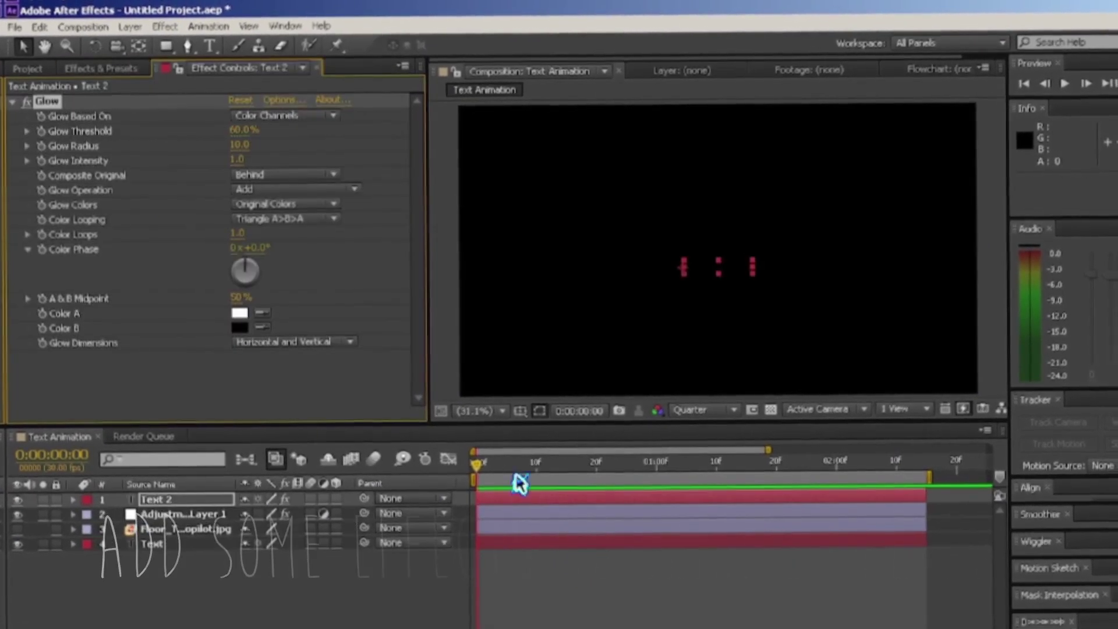
{"action": "left_click_drag", "start_coordinate": [479, 464], "coordinate": [745, 517]}
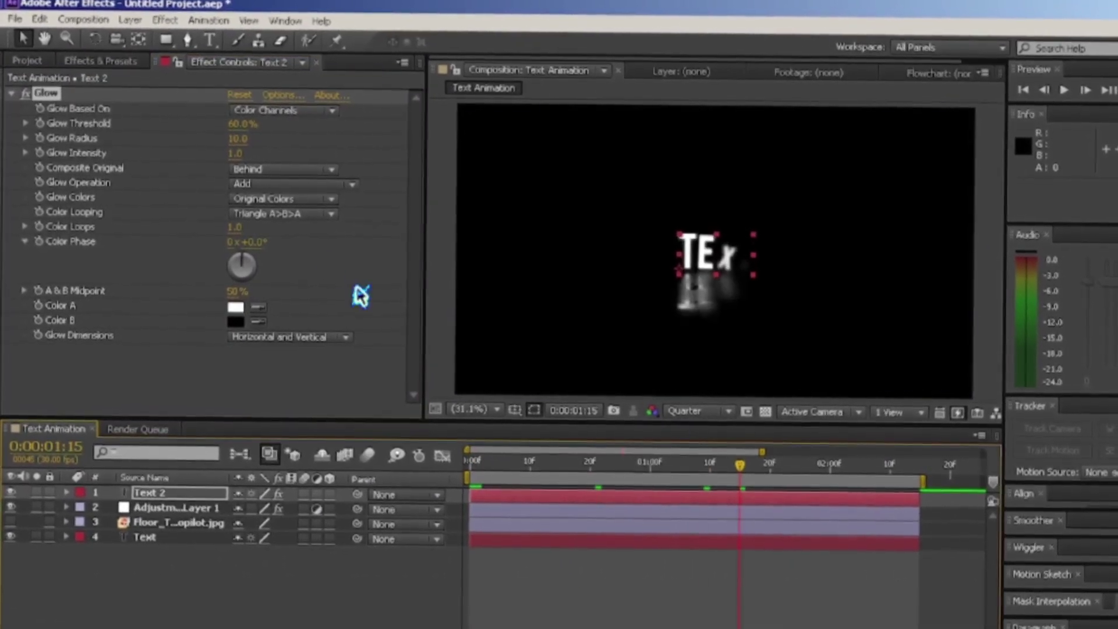
Raise the Glow Radius to 40 and collapse the Glow settings.
{"action": "left_click_drag", "start_coordinate": [236, 139], "coordinate": [284, 147]}
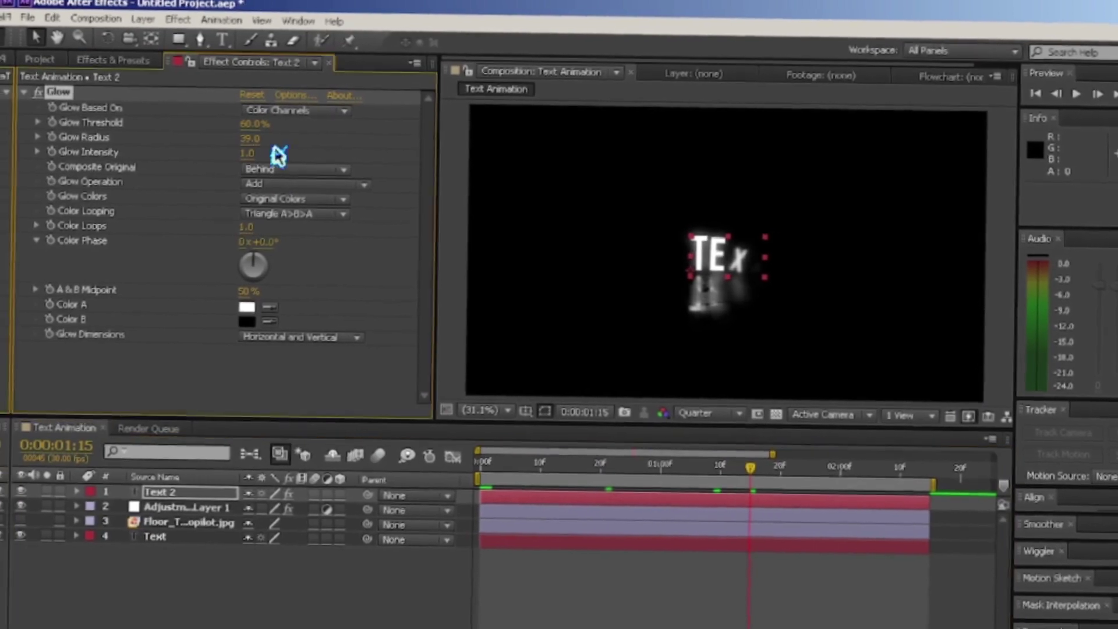
{"action": "left_click", "coordinate": [249, 139]}
{"action": "type", "text": "40"}
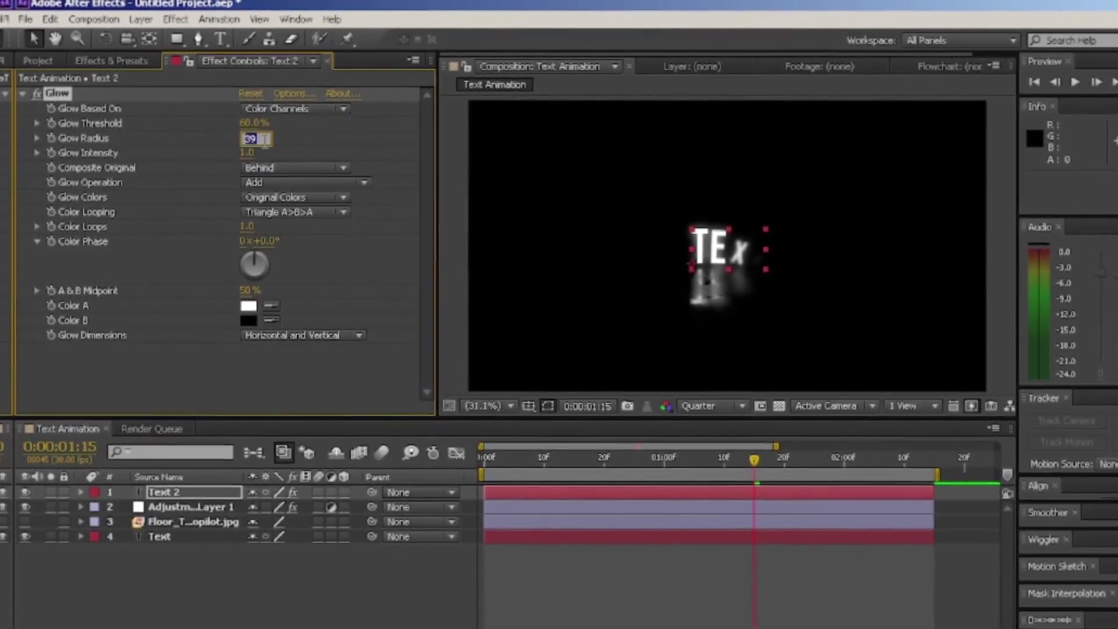
{"action": "key", "text": "Return"}
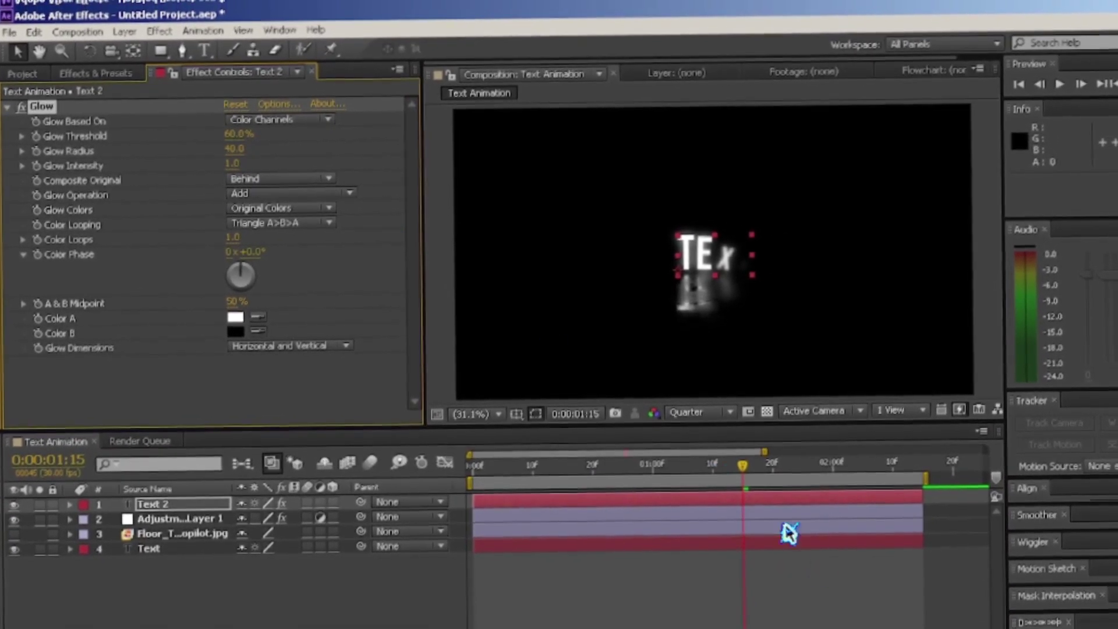
{"action": "left_click", "coordinate": [648, 607]}
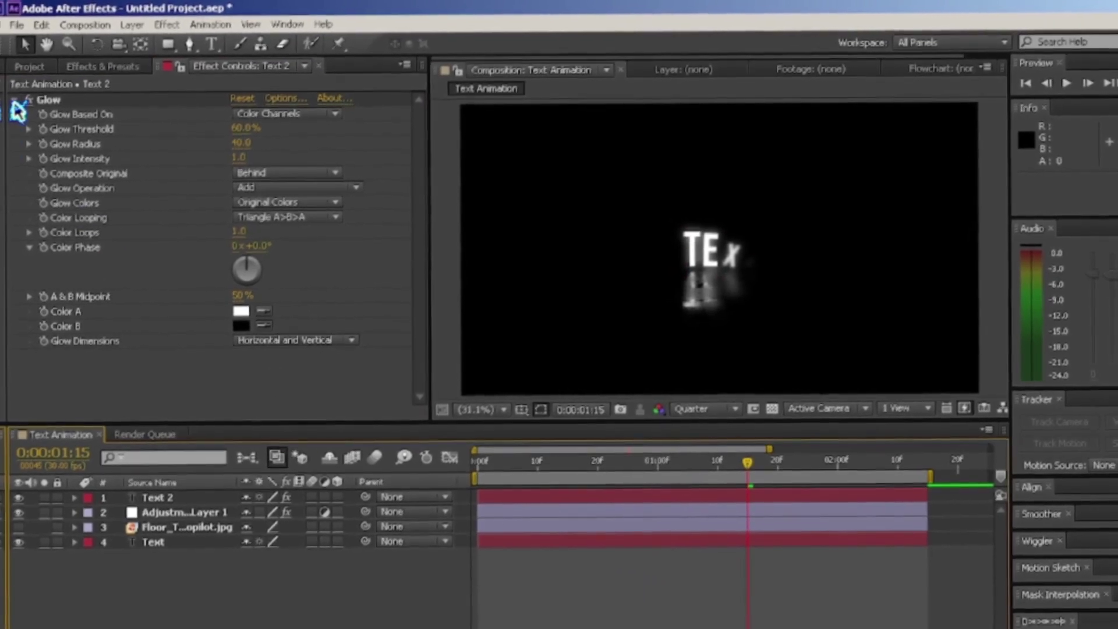
{"action": "left_click", "coordinate": [11, 104]}
{"action": "left_click", "coordinate": [105, 61]}
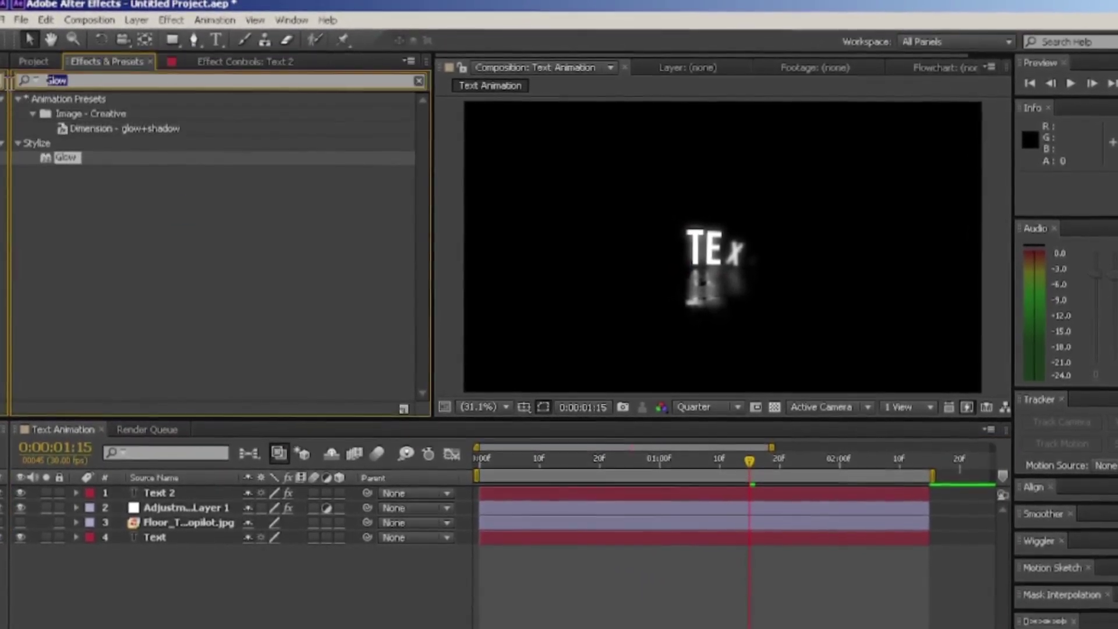
Add a Drop Shadow to Text 2 with Opacity 100%, Distance 25 and Softness 30.
{"action": "type", "text": "Drop"}
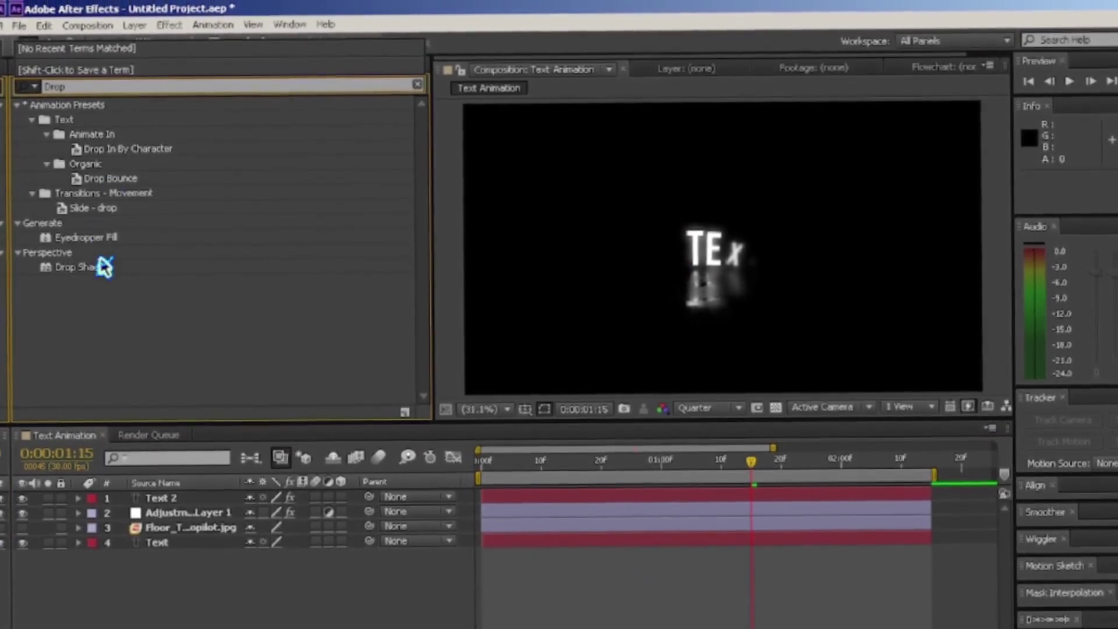
{"action": "left_click_drag", "start_coordinate": [88, 266], "coordinate": [625, 502]}
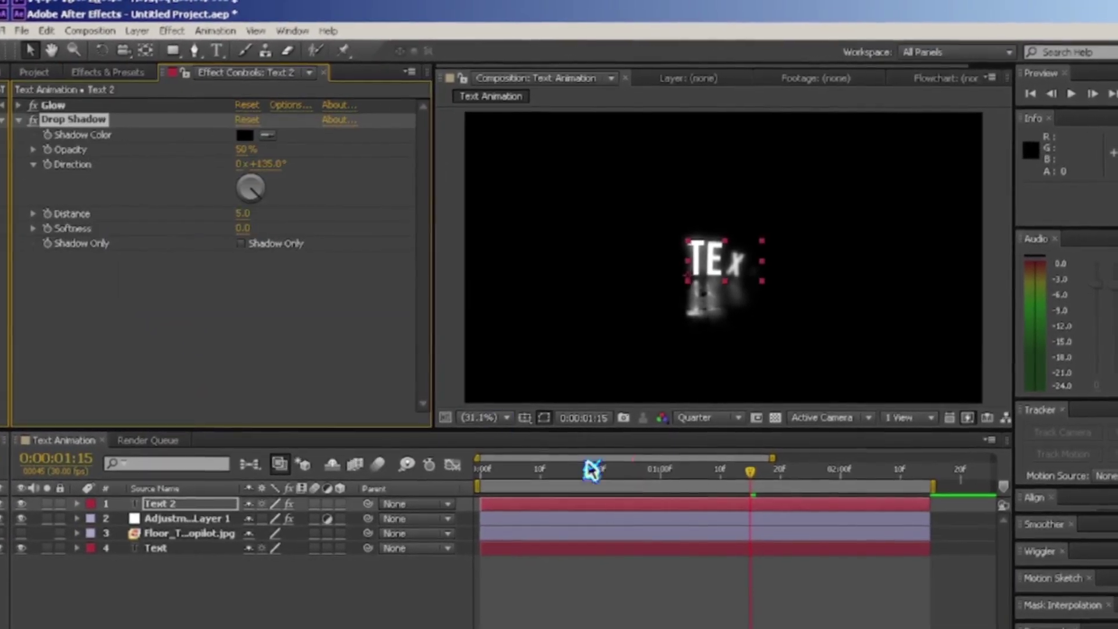
{"action": "left_click", "coordinate": [247, 150]}
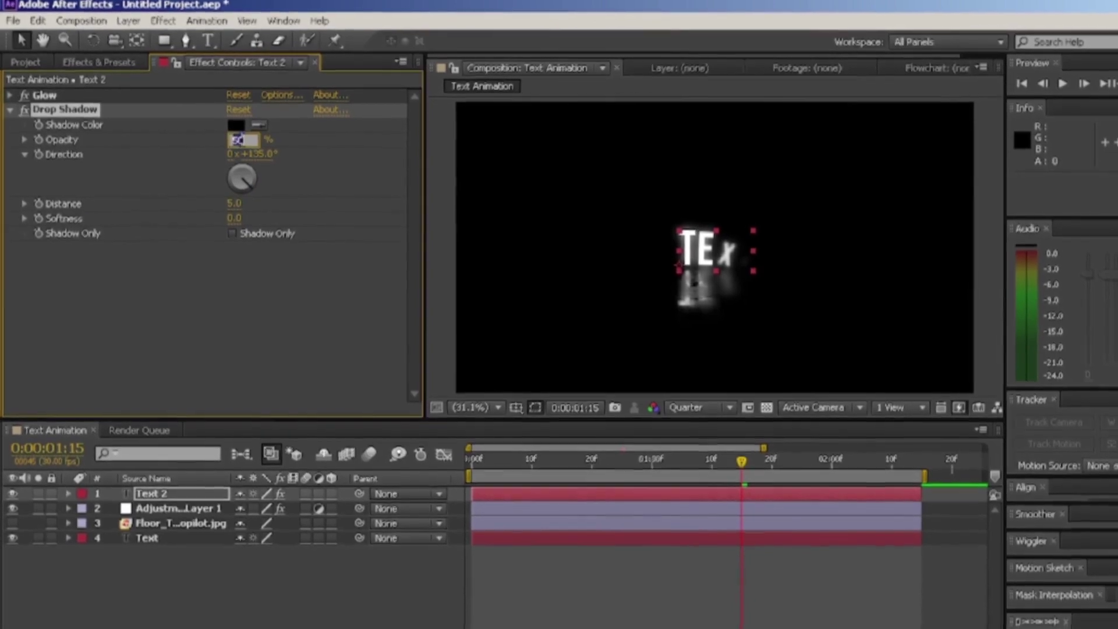
{"action": "type", "text": "100"}
{"action": "key", "text": "Return"}
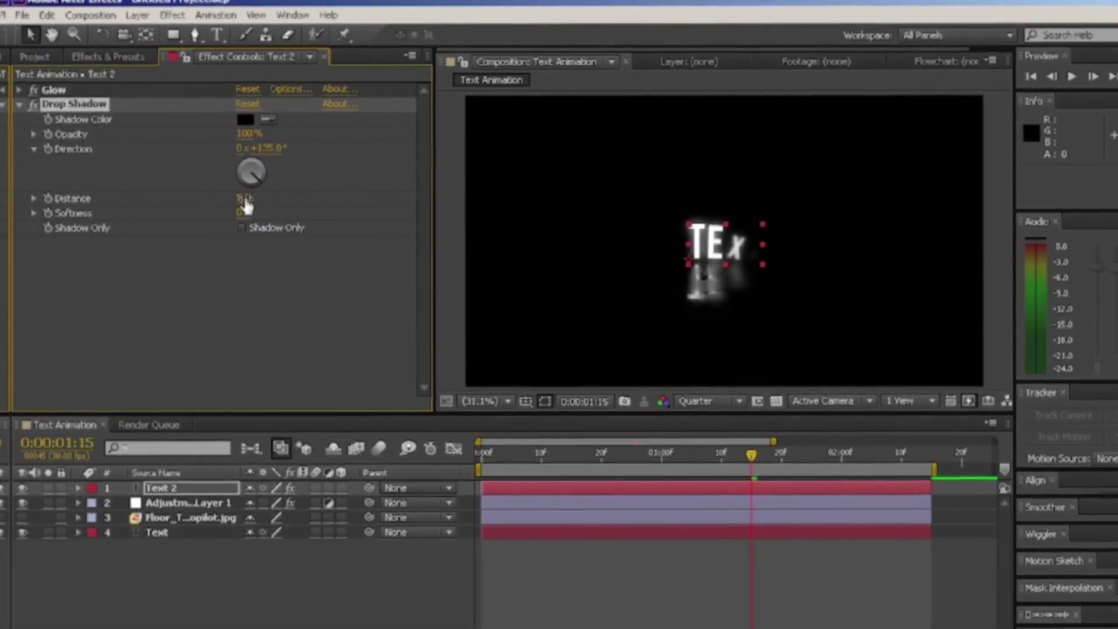
{"action": "left_click", "coordinate": [246, 199]}
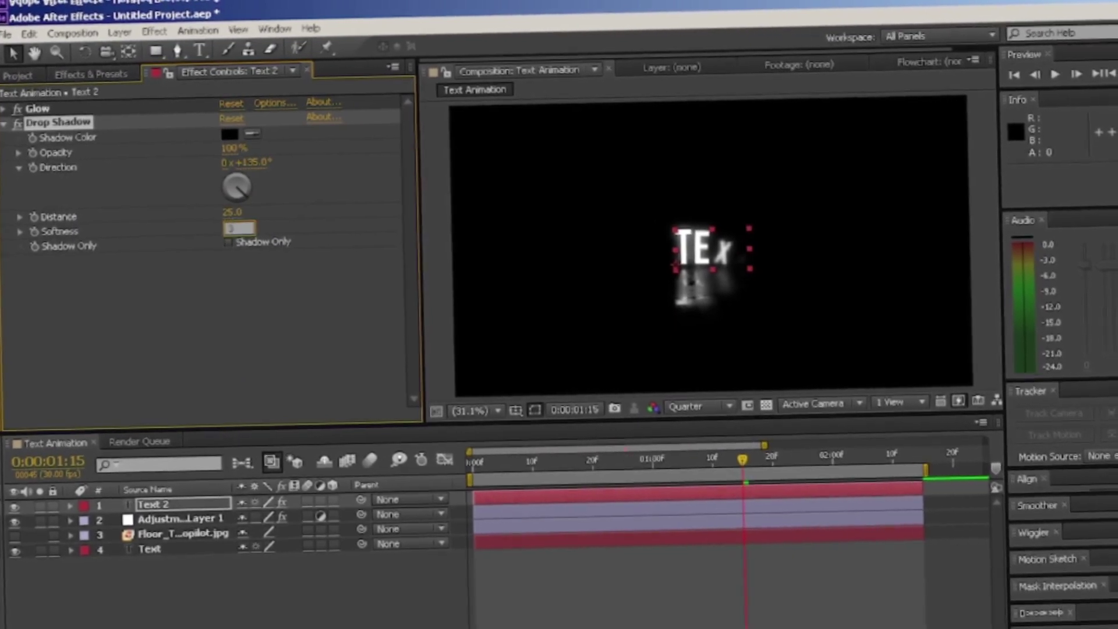
{"action": "left_click", "coordinate": [644, 604]}
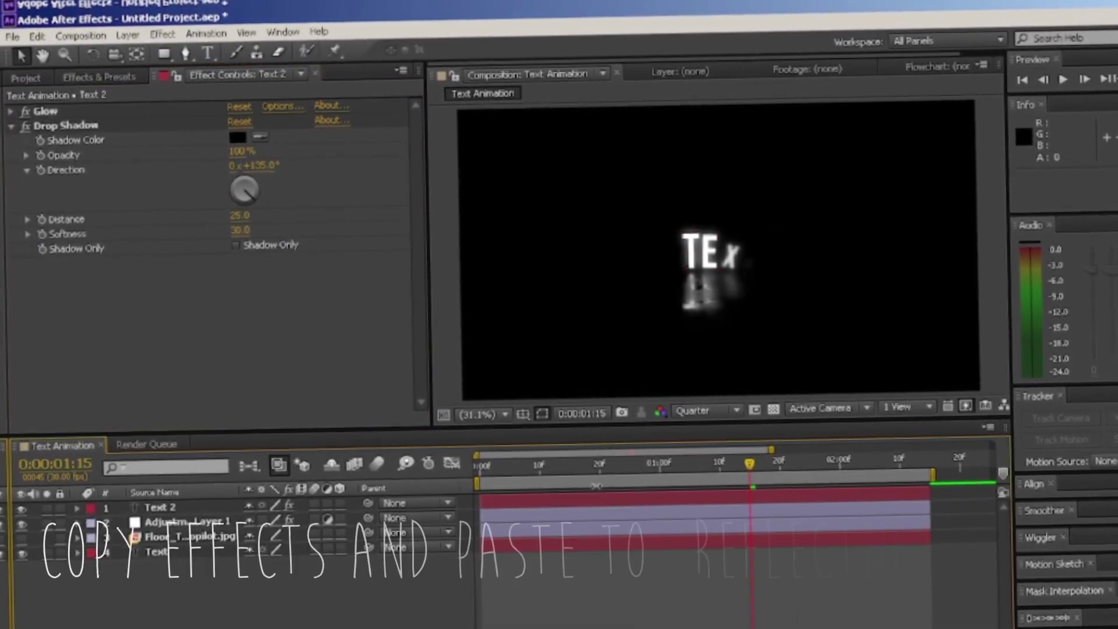
Give the reflection Text layer the same Glow and Drop Shadow, then preview from the start.
{"action": "key", "text": "ctrl+a"}
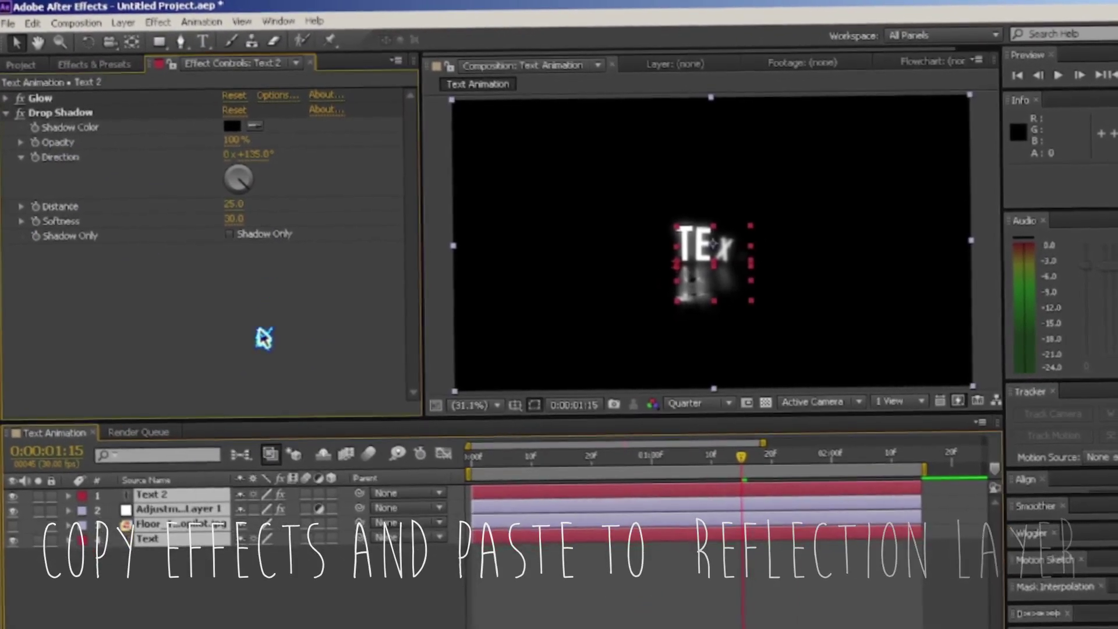
{"action": "left_click", "coordinate": [324, 590]}
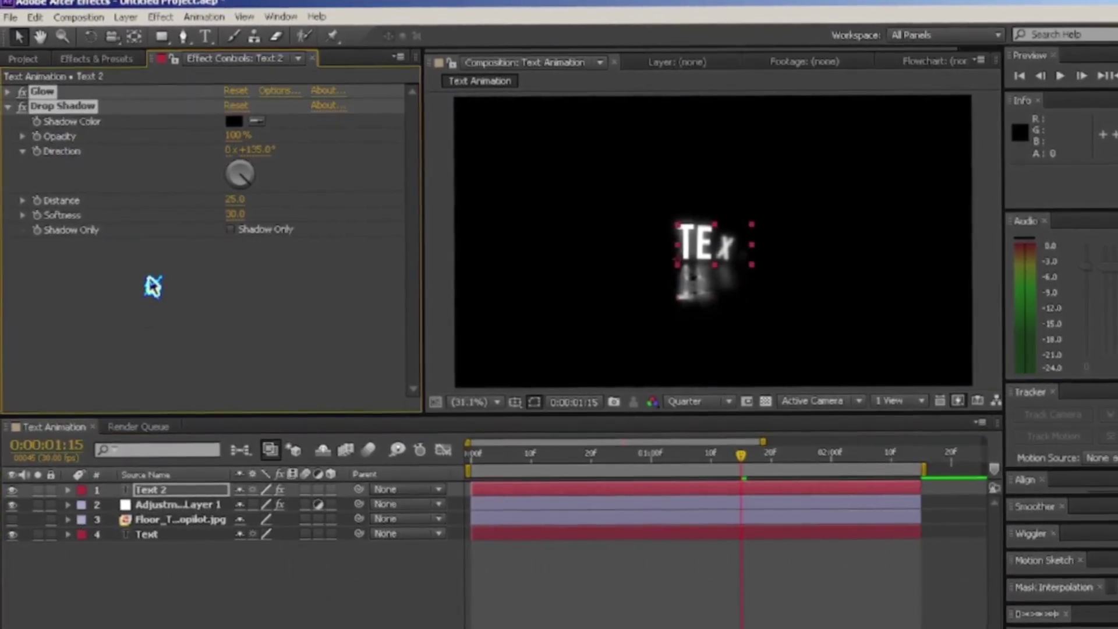
{"action": "left_click", "coordinate": [665, 545]}
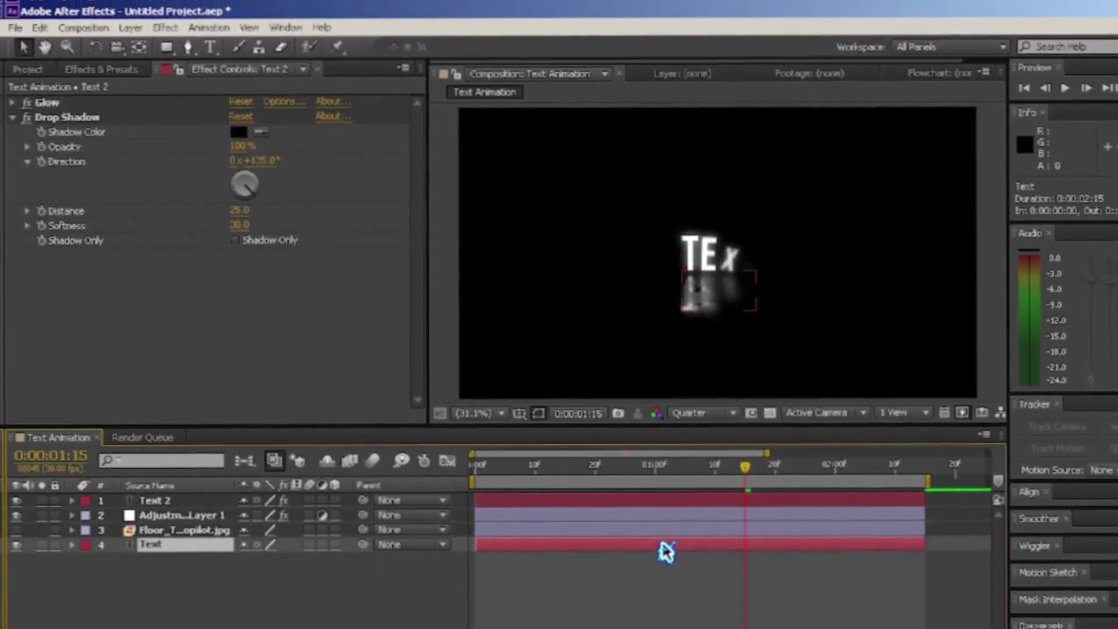
{"action": "left_click", "coordinate": [741, 592]}
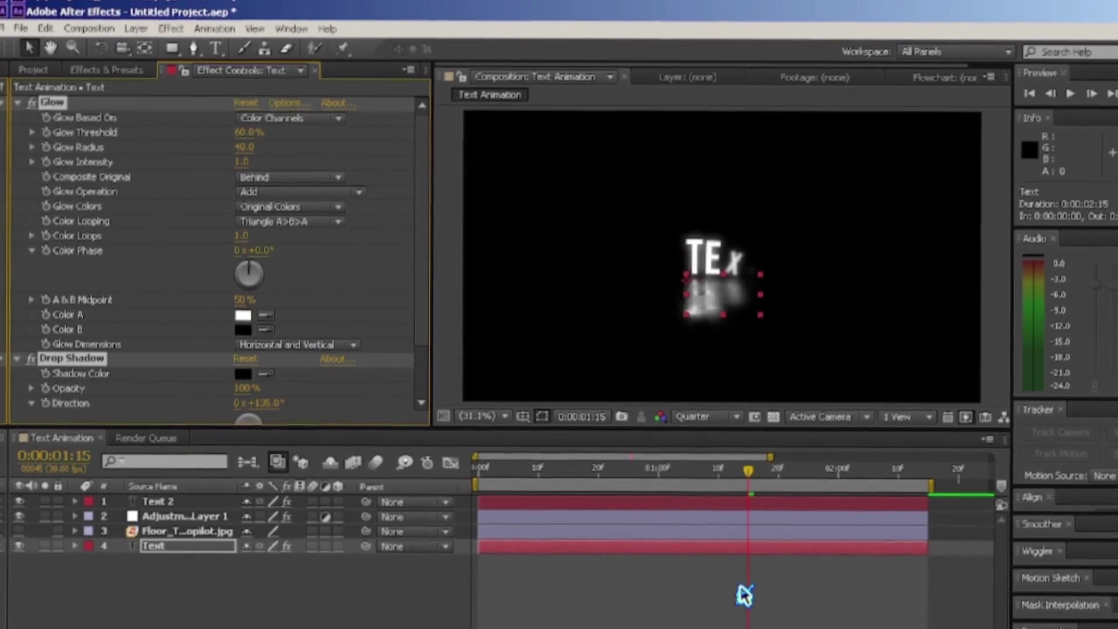
{"action": "left_click_drag", "start_coordinate": [749, 469], "coordinate": [477, 469]}
{"action": "key", "text": "space"}
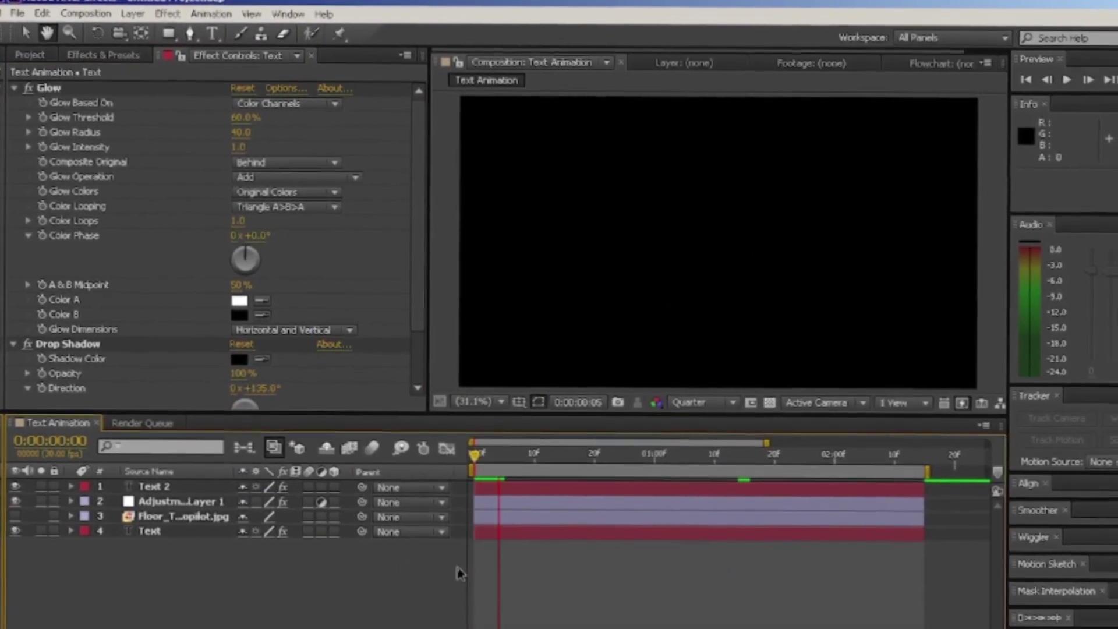